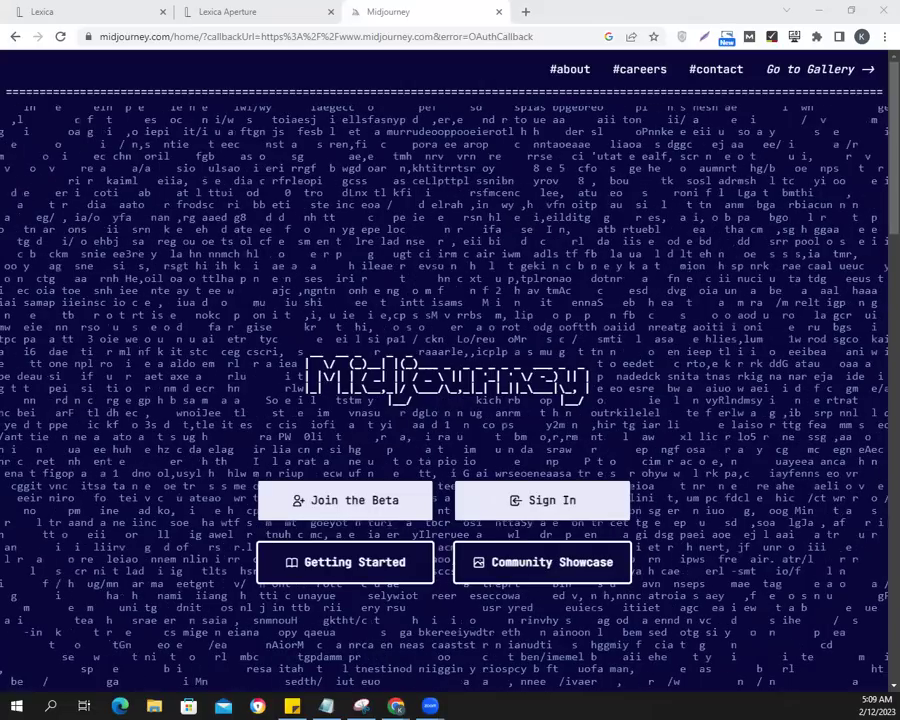
Sign in to Midjourney and accept the Discord invite to join the Midjourney server
left_click(565, 502)
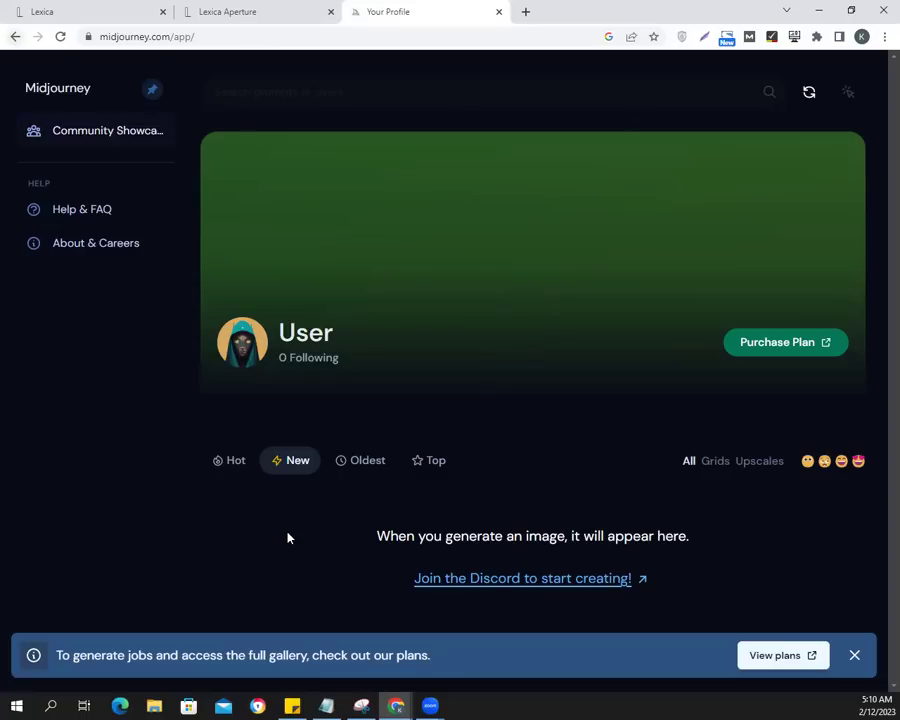
left_click(14, 38)
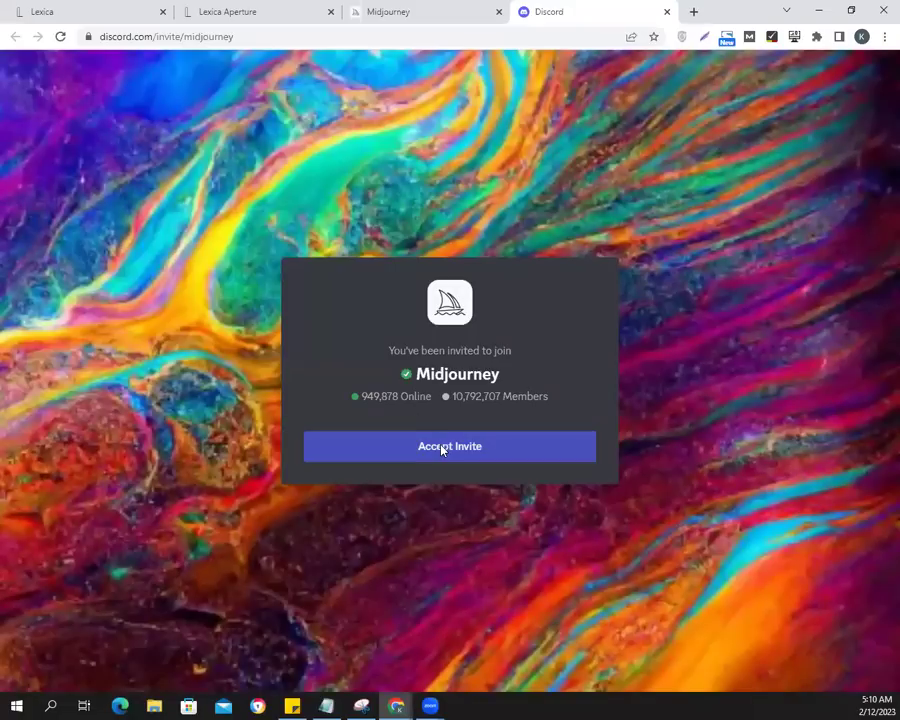
left_click(441, 447)
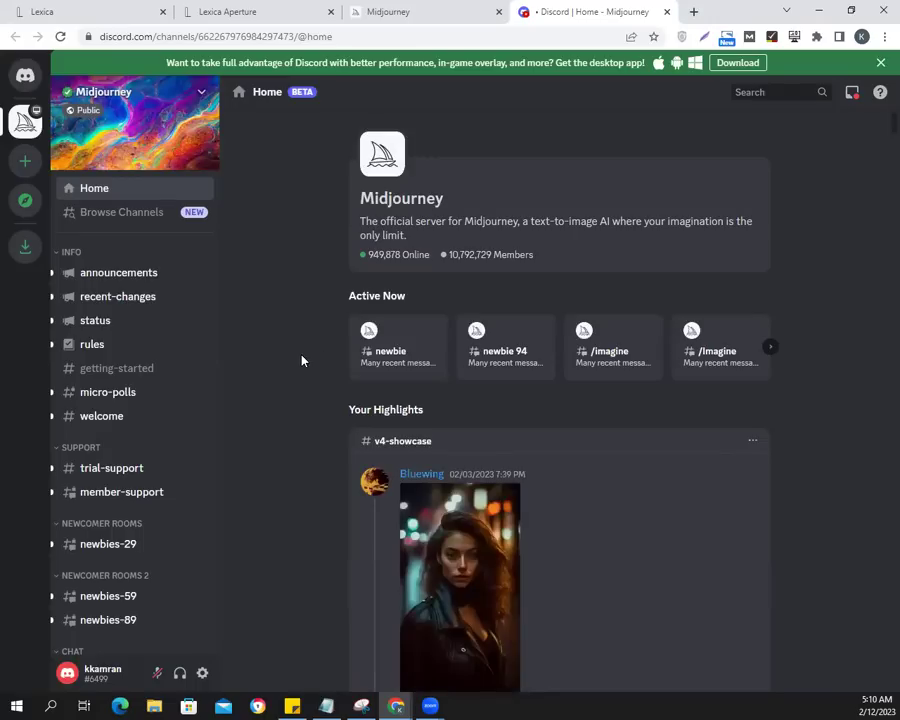
Look over the highlights on the Midjourney server's home page and open the newbies-59 newcomer channel
scroll(302, 360, "down", 2)
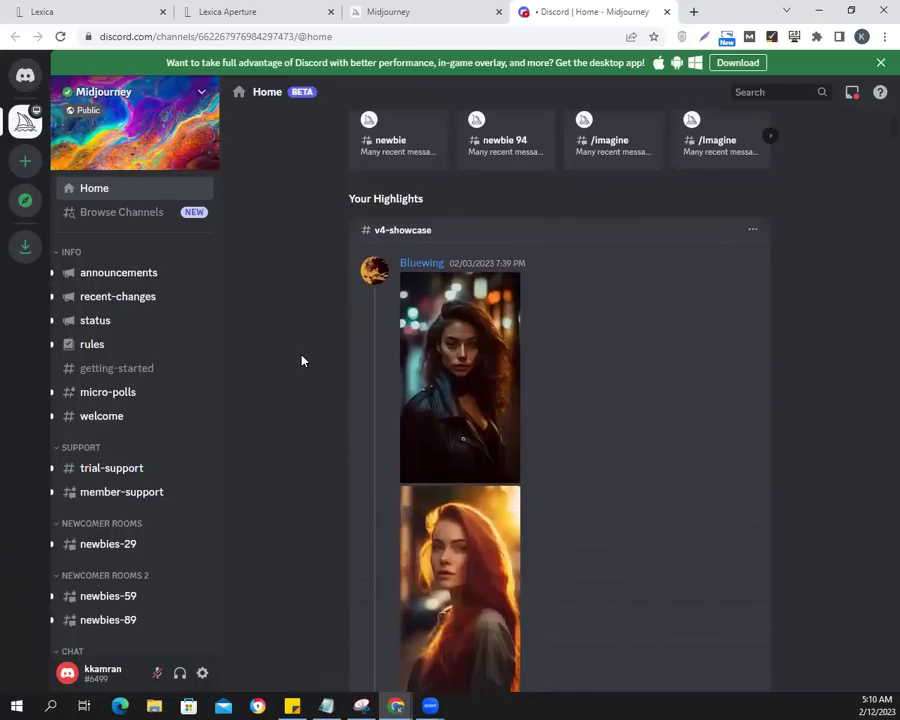
scroll(302, 360, "down", 3)
scroll(302, 360, "down", 3)
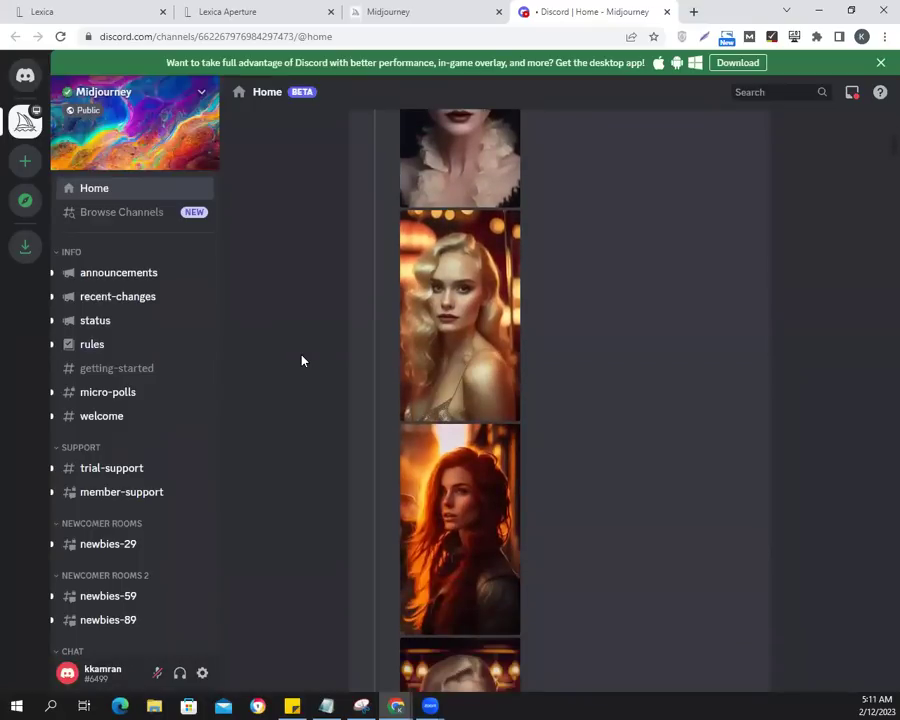
scroll(302, 360, "up", 5)
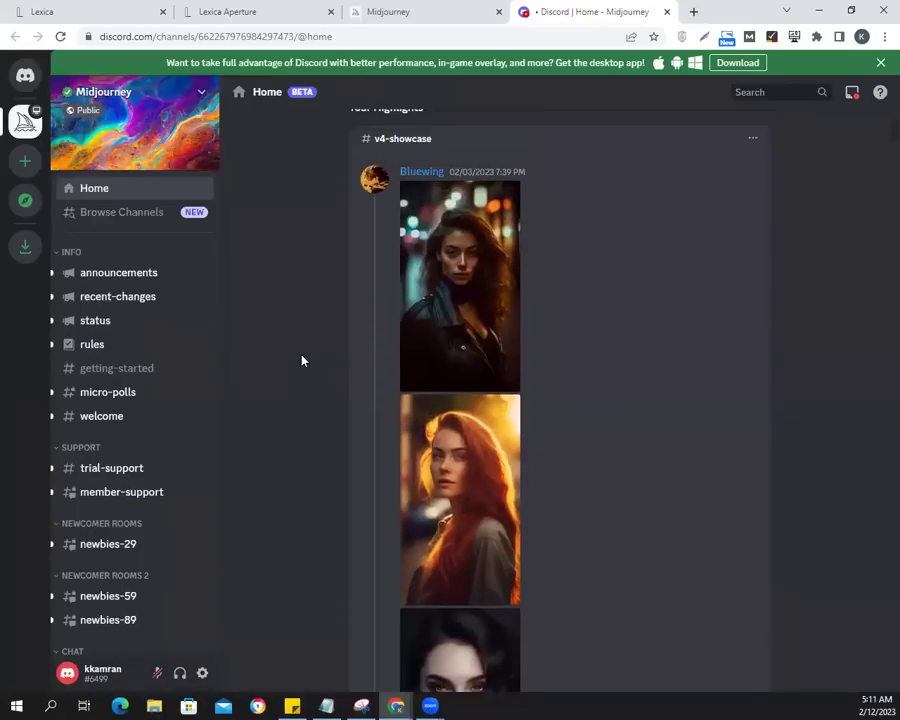
scroll(302, 360, "up", 1)
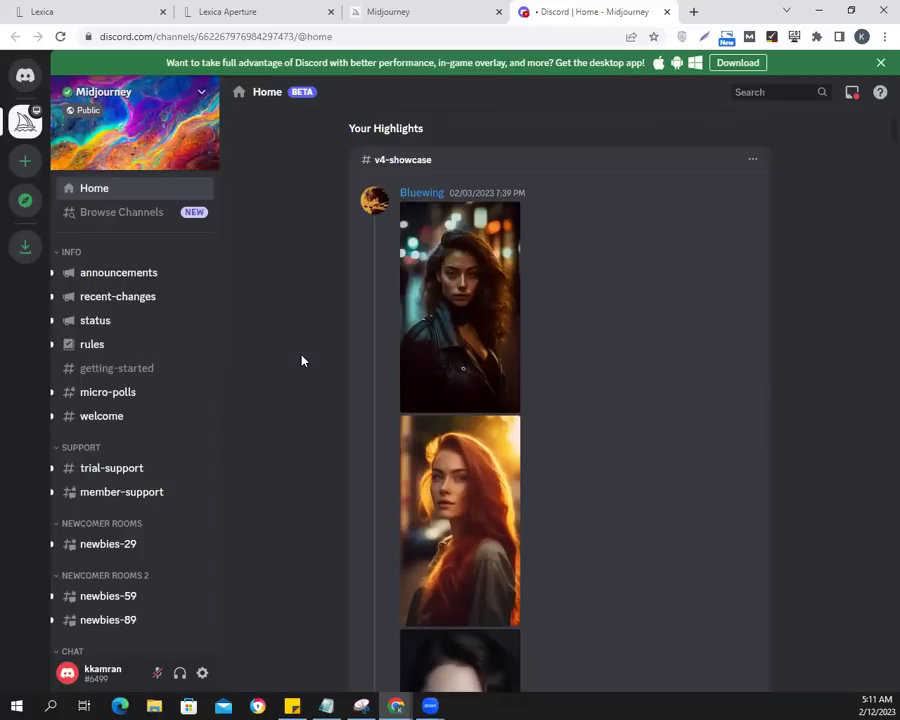
left_click(115, 600)
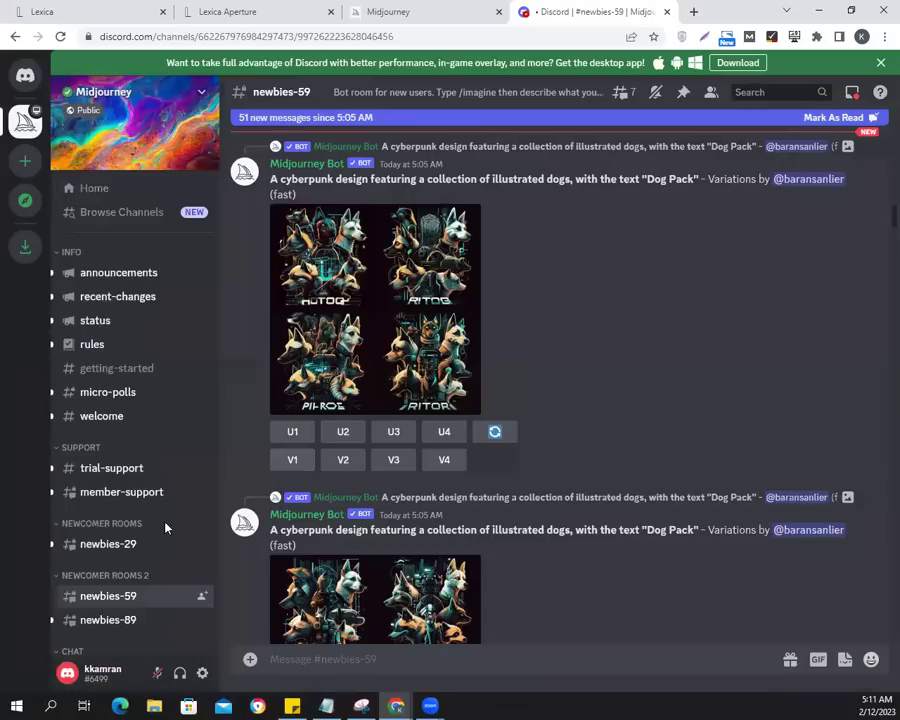
Look through the newcomer rooms and the prompts and image grids posted in newbies-59
mouse_move(130, 622)
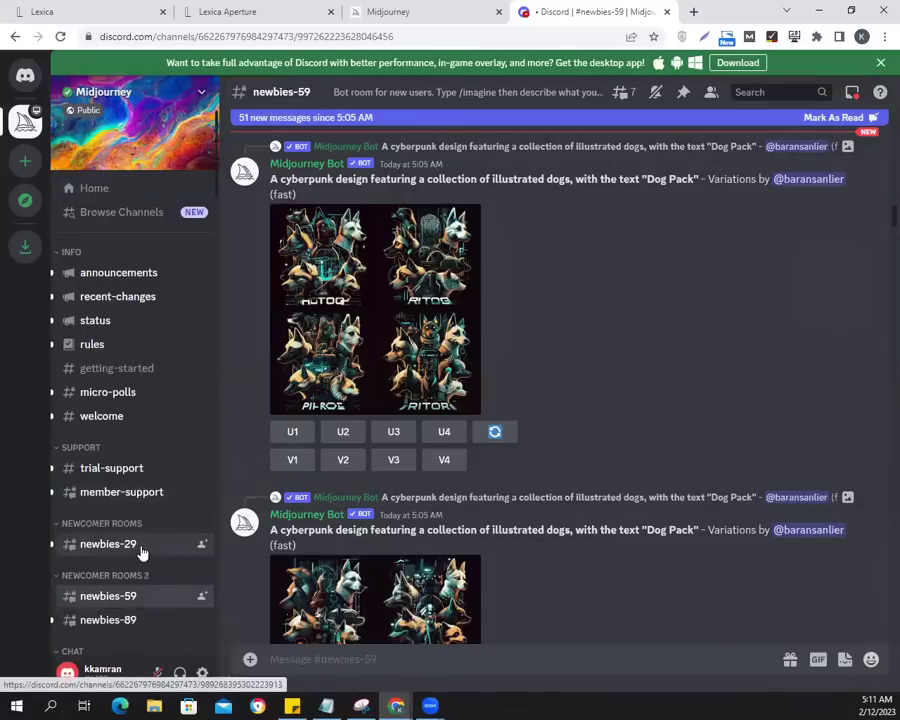
mouse_move(140, 600)
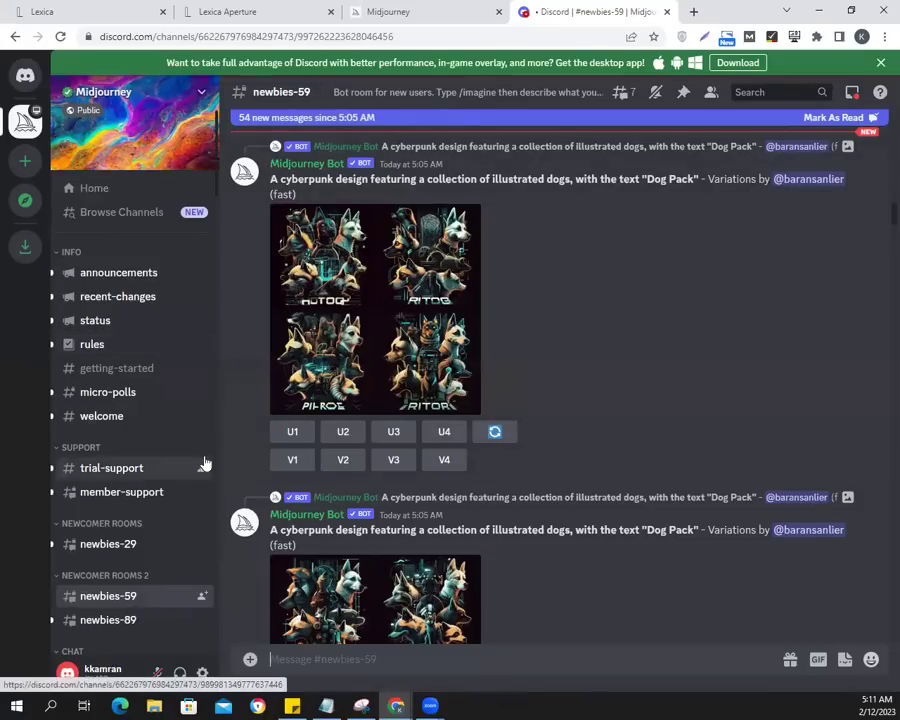
mouse_move(128, 544)
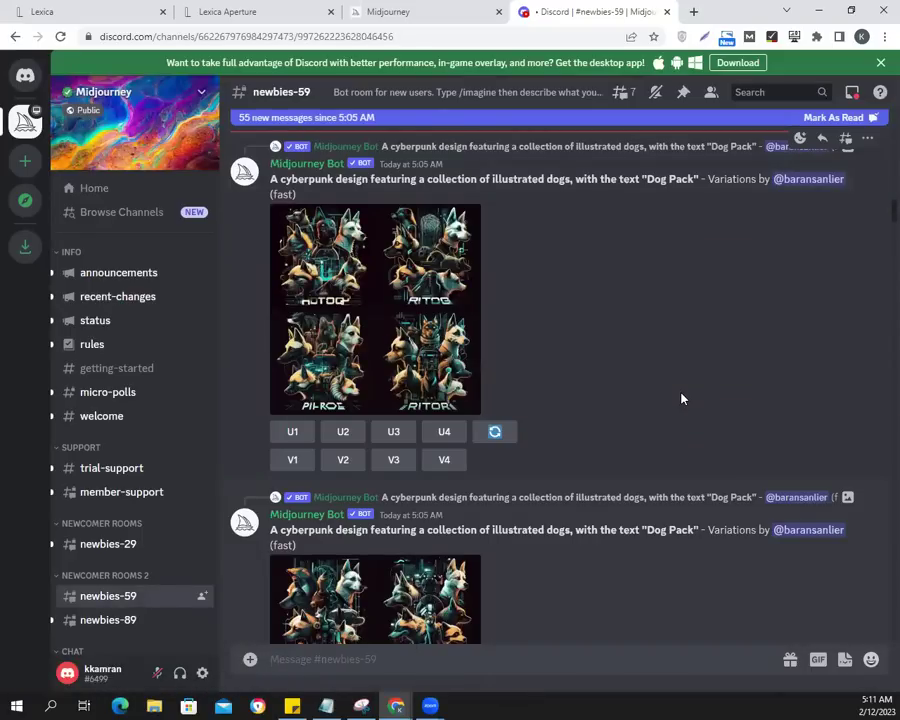
scroll(682, 399, "down", 5)
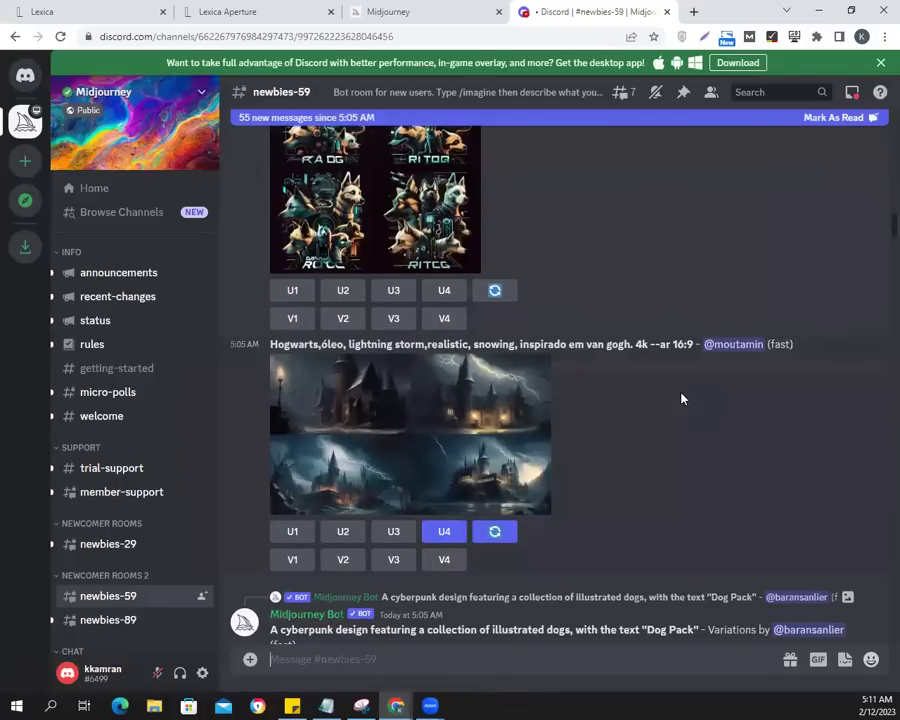
scroll(682, 399, "down", 5)
scroll(682, 399, "down", 5)
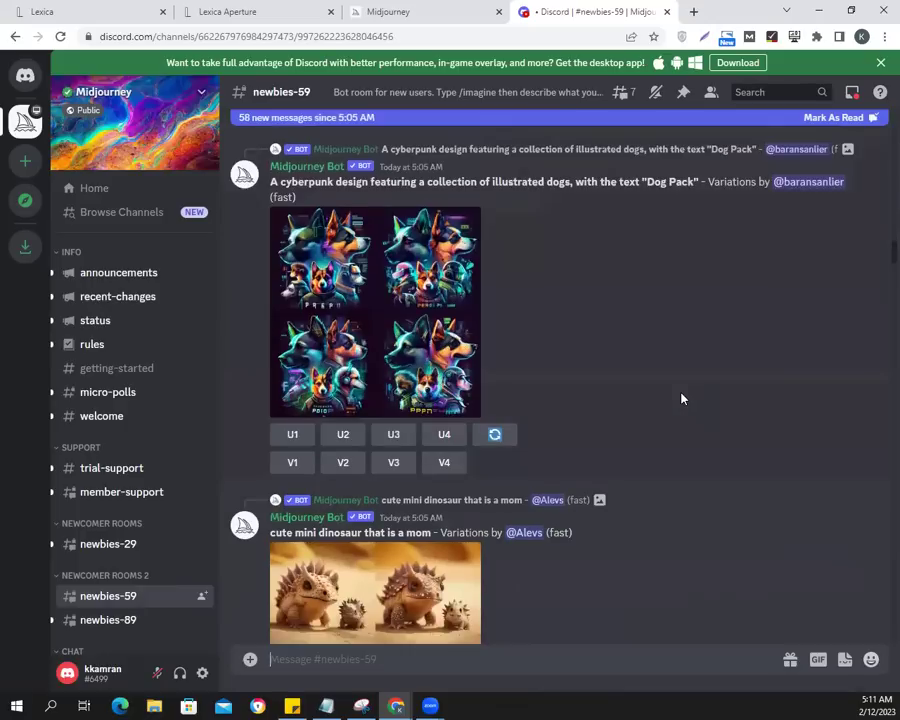
scroll(680, 397, "down", 2)
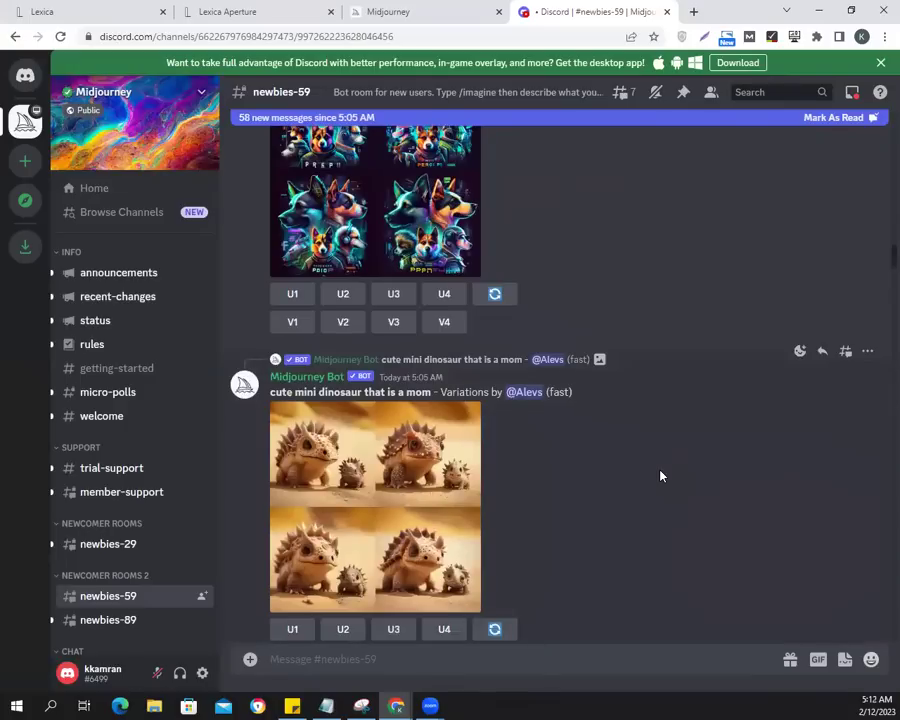
Submit an /imagine command in newbies-59 with the prompt "image of white house, ultra real, 4k, aerial view"
type("/")
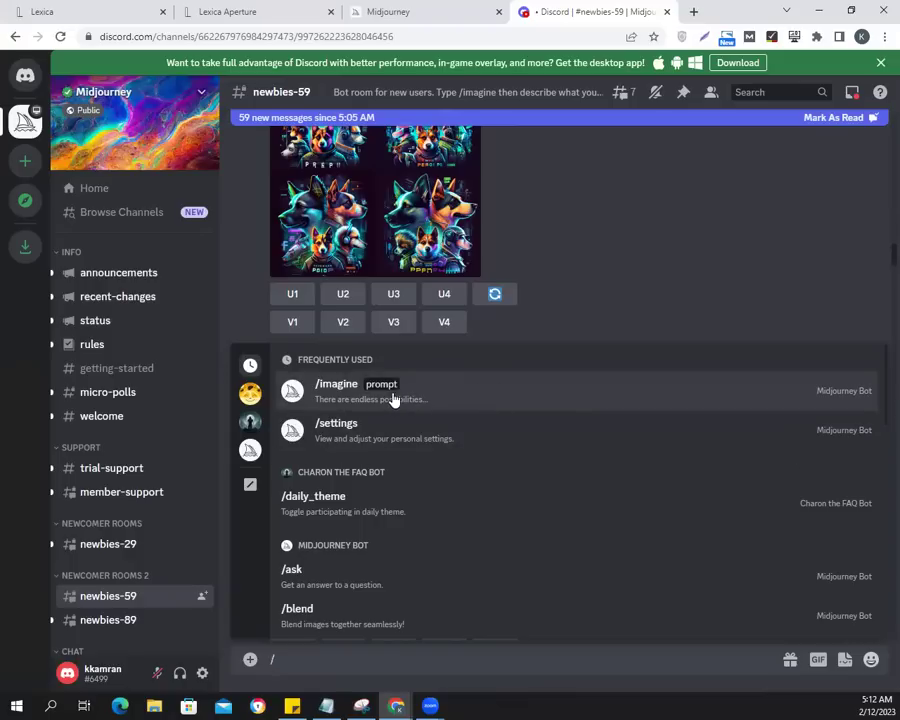
left_click(362, 396)
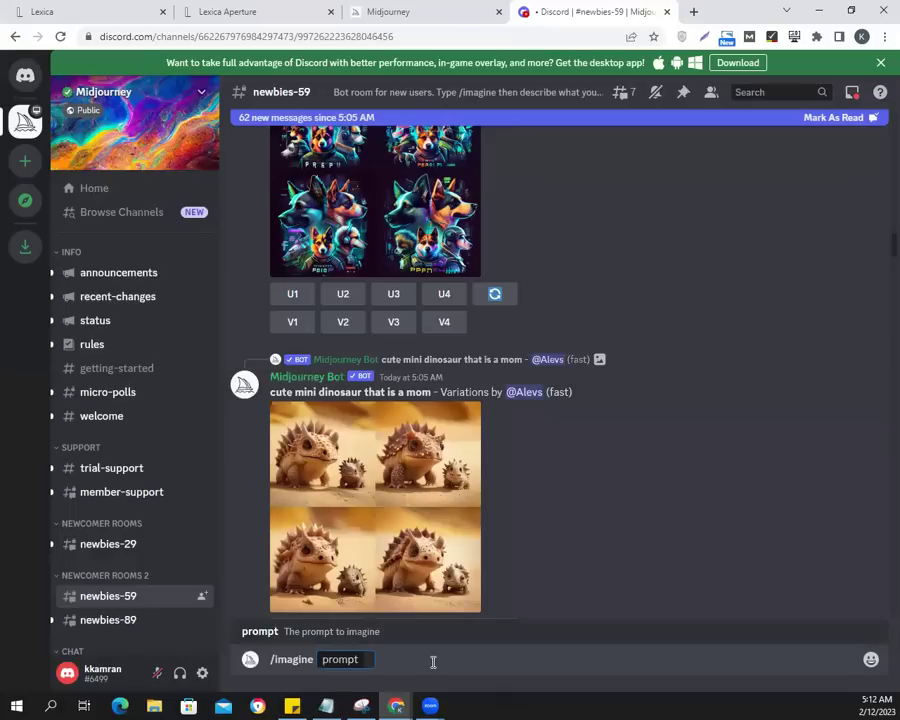
type("image of")
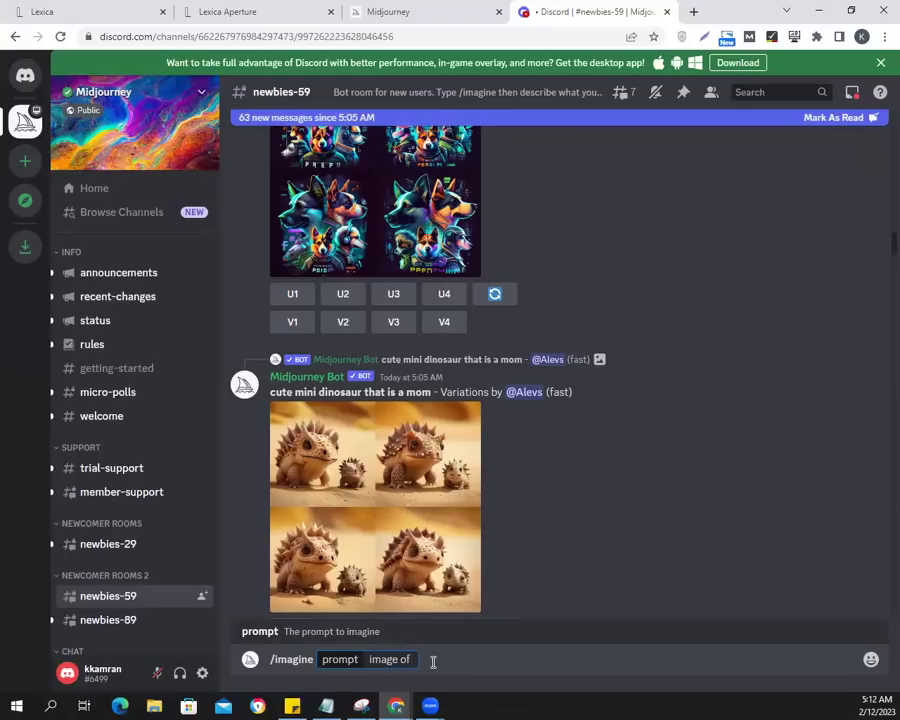
type(" white house, ultra real, 4k")
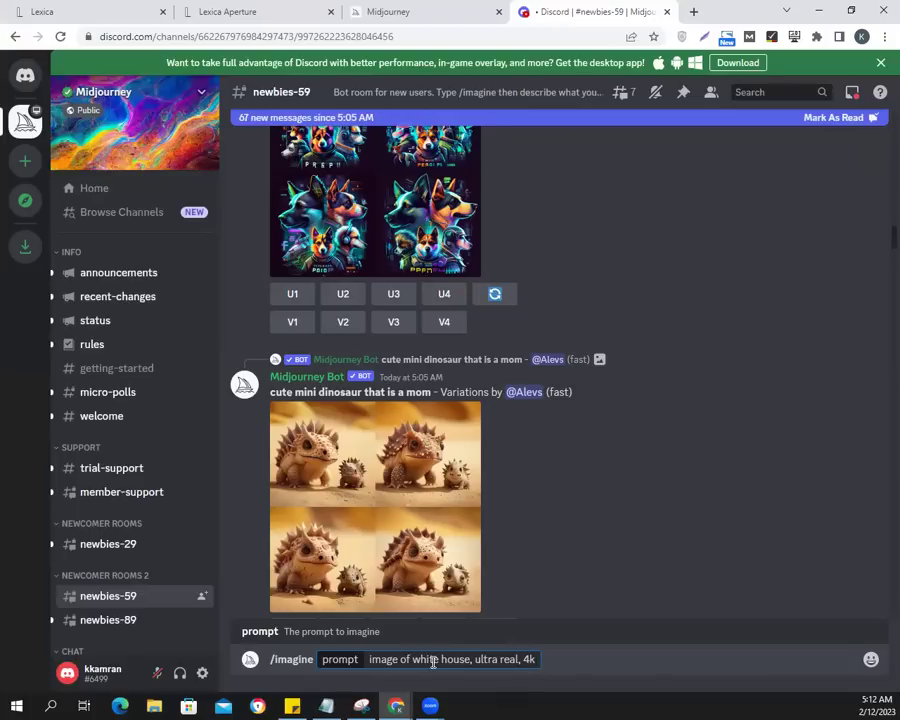
type(", aerial view")
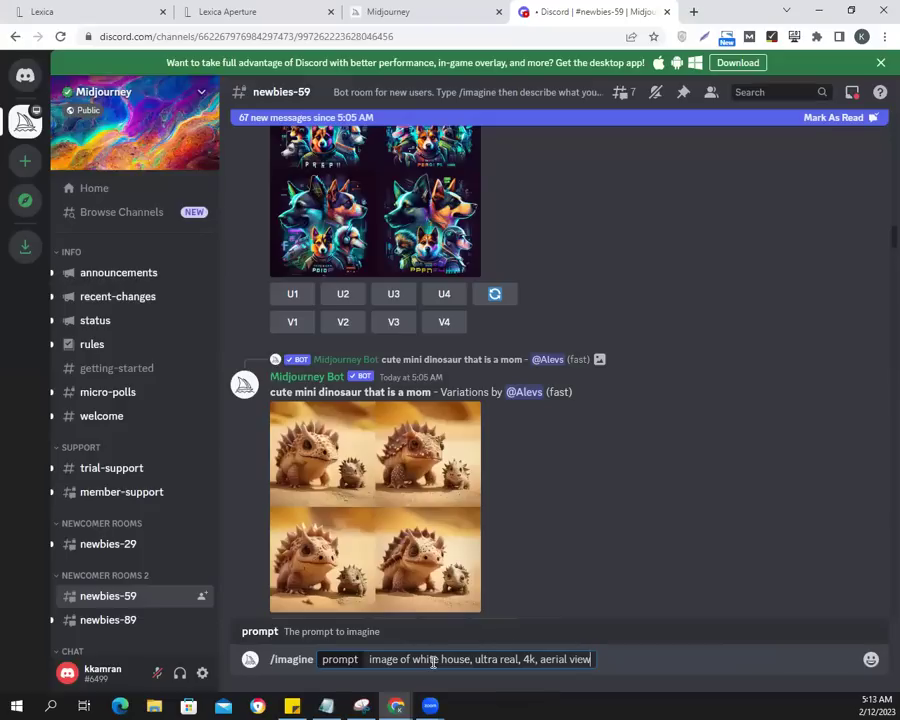
key("Return")
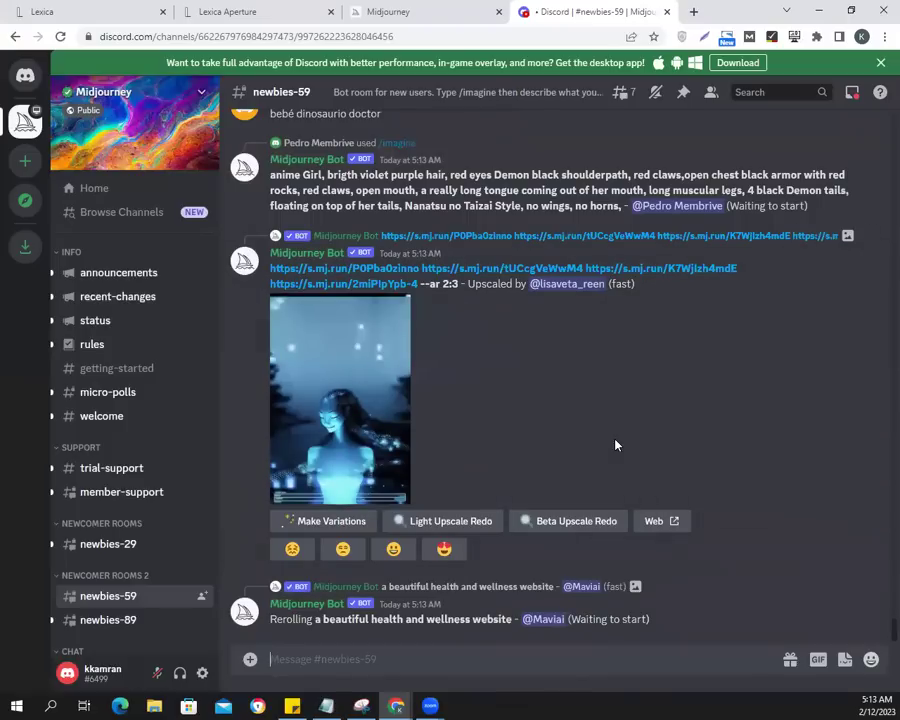
Find the generated White House image grid in the channel, view it enlarged and upscale its first image
scroll(640, 445, "up", 5)
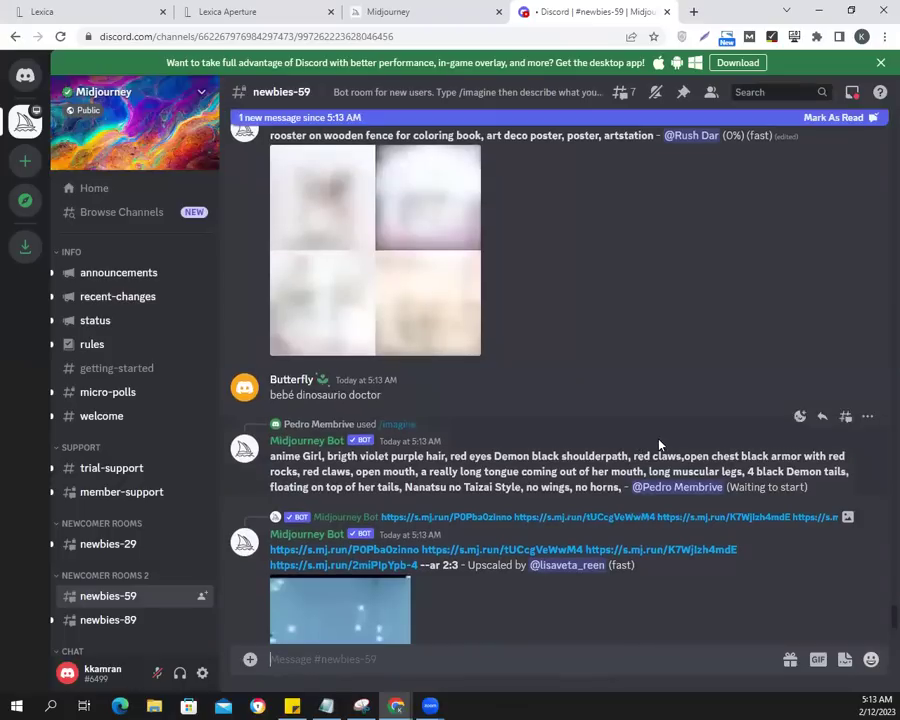
scroll(659, 445, "up", 3)
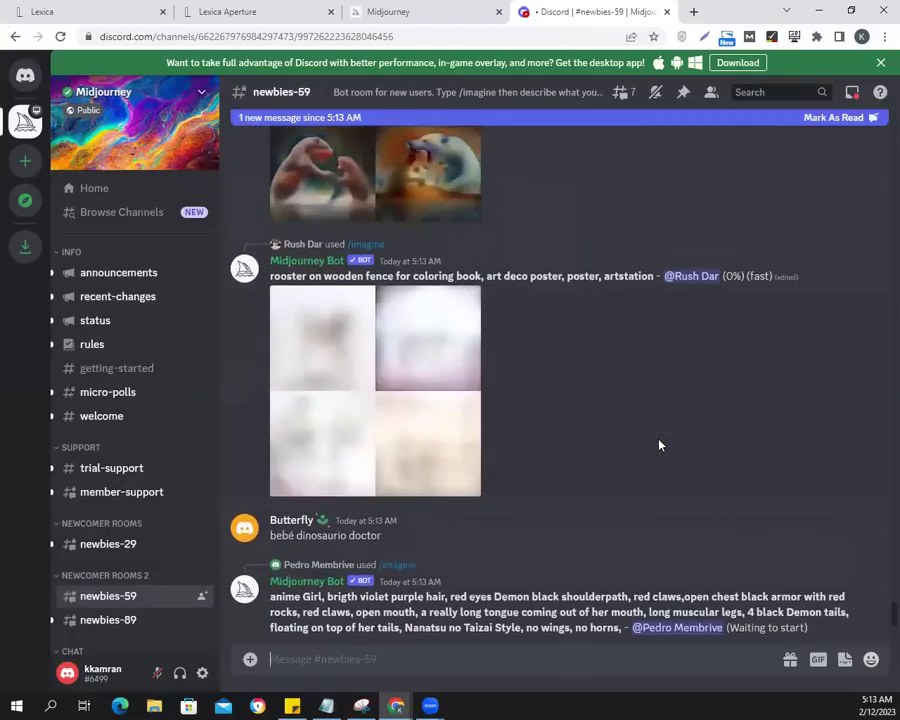
left_click(414, 120)
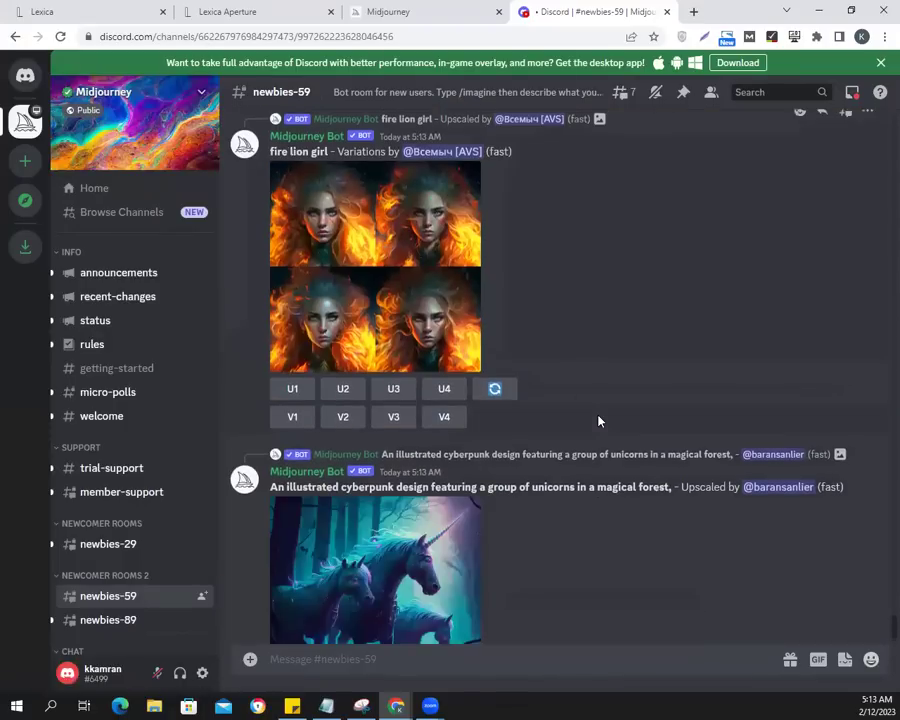
scroll(598, 421, "up", 3)
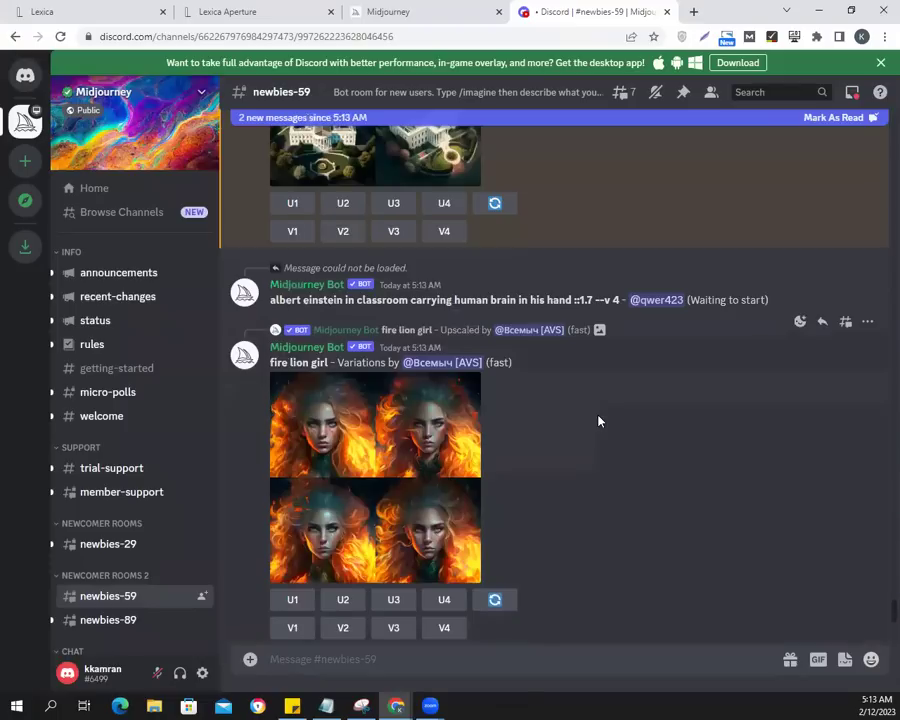
scroll(598, 421, "up", 1)
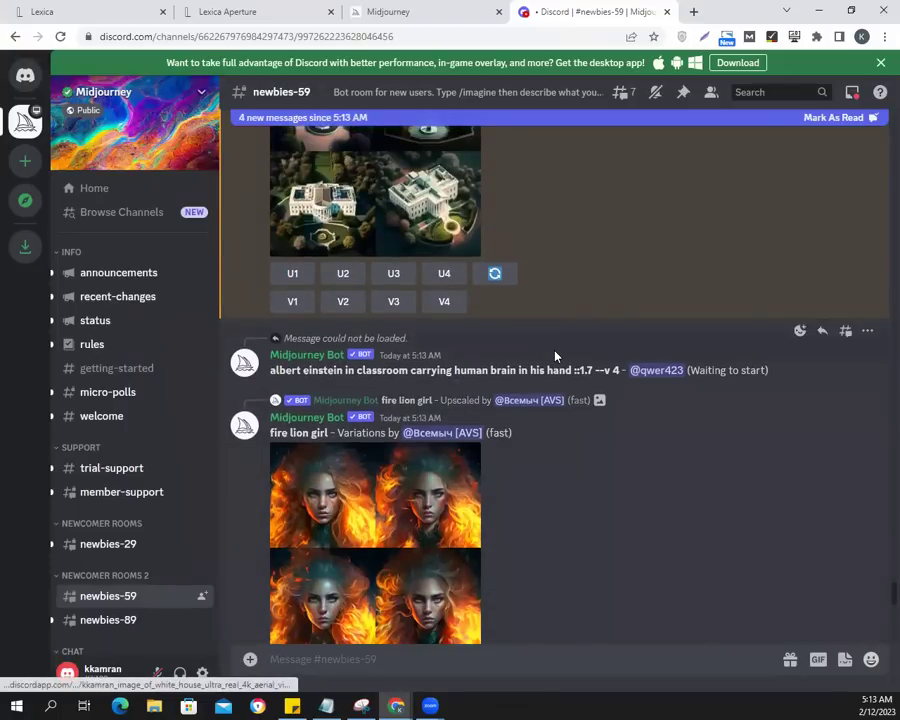
scroll(628, 313, "up", 1)
scroll(628, 313, "up", 1)
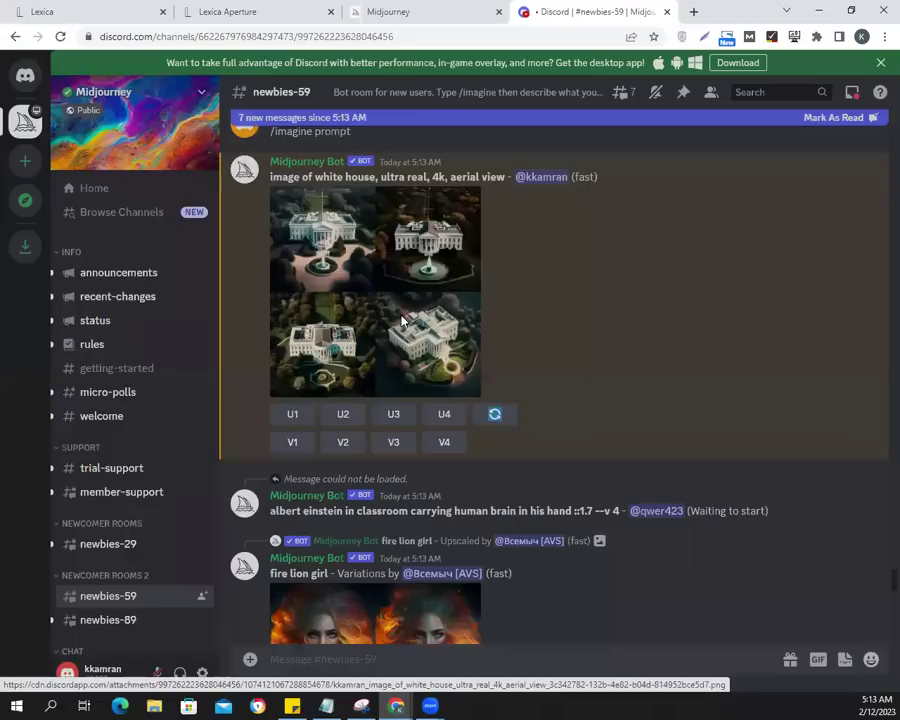
left_click(403, 320)
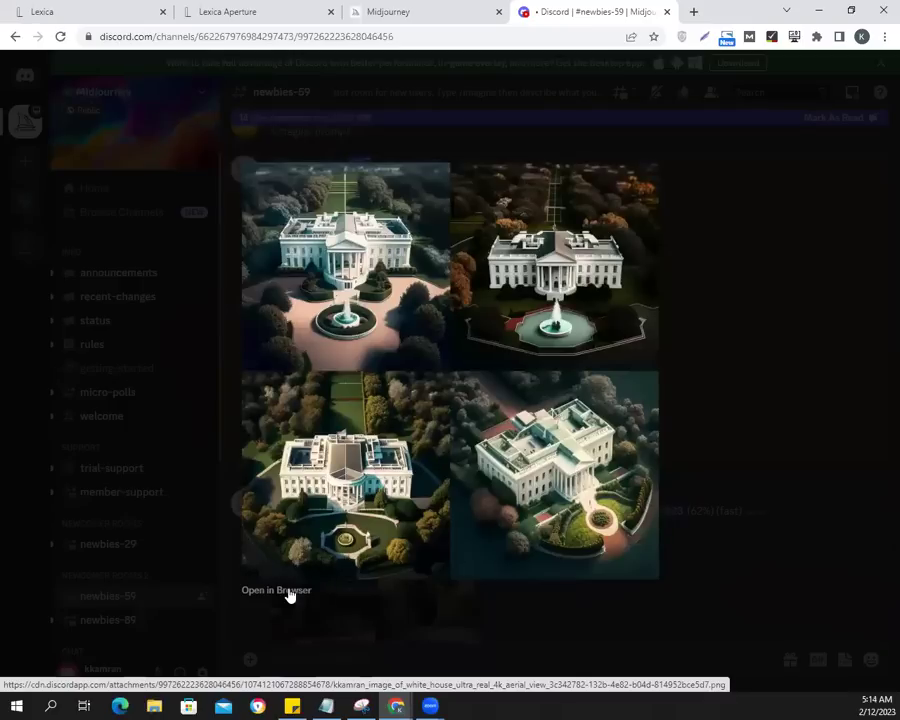
left_click(755, 387)
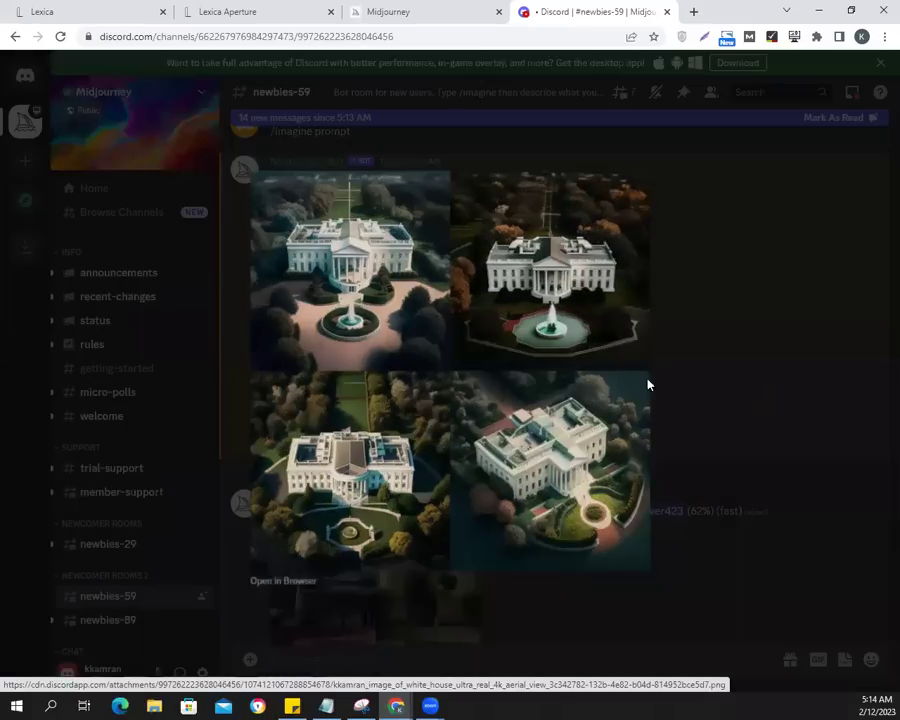
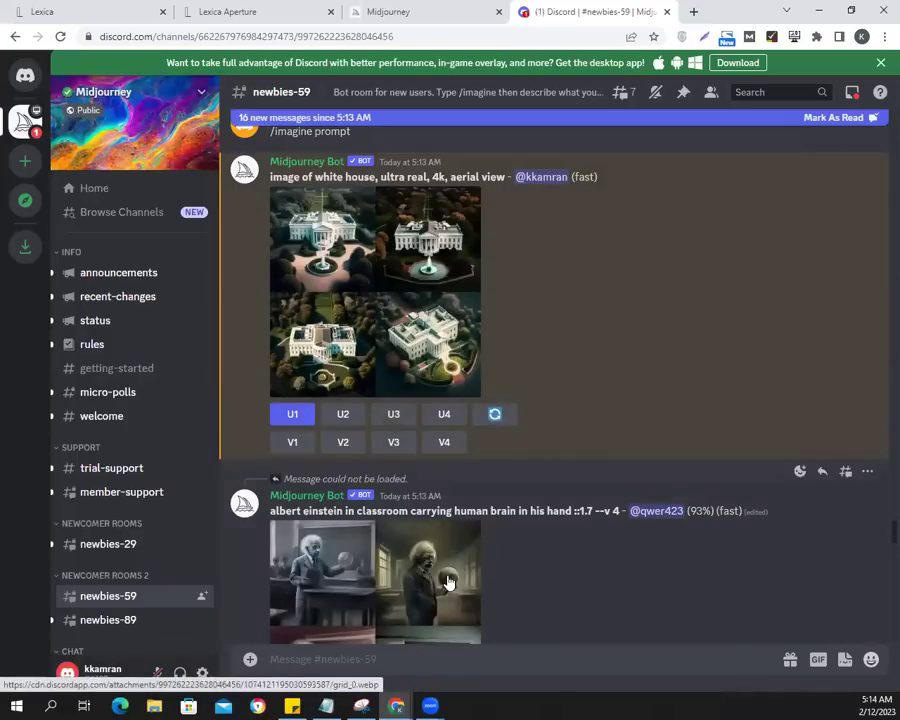
Browse other members' posts in newbies-59 and view the oil painting portrait grid enlarged
scroll(608, 462, "down", 5)
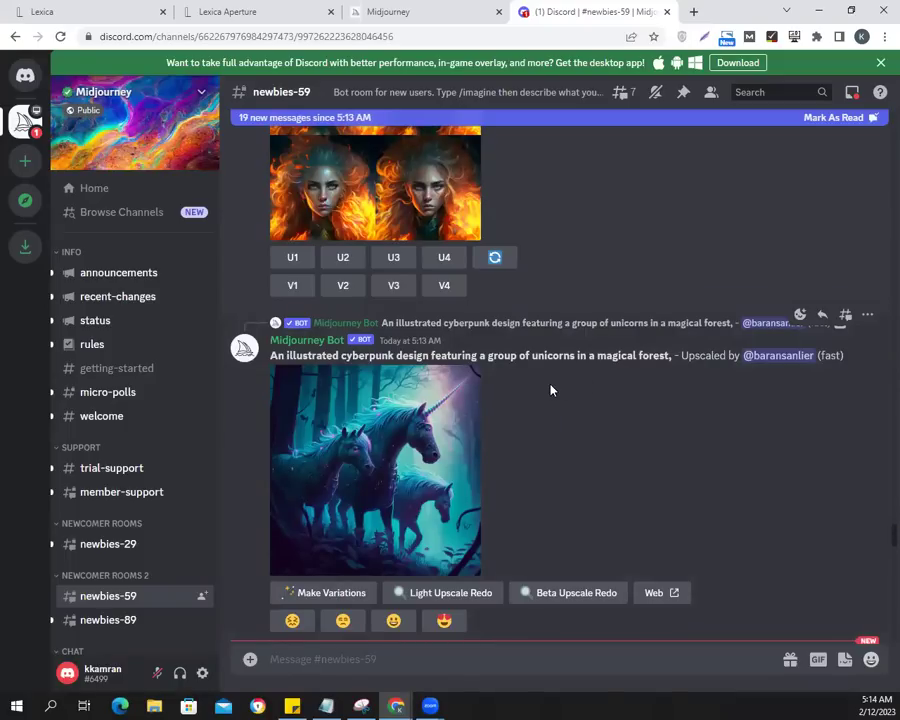
scroll(603, 426, "down", 5)
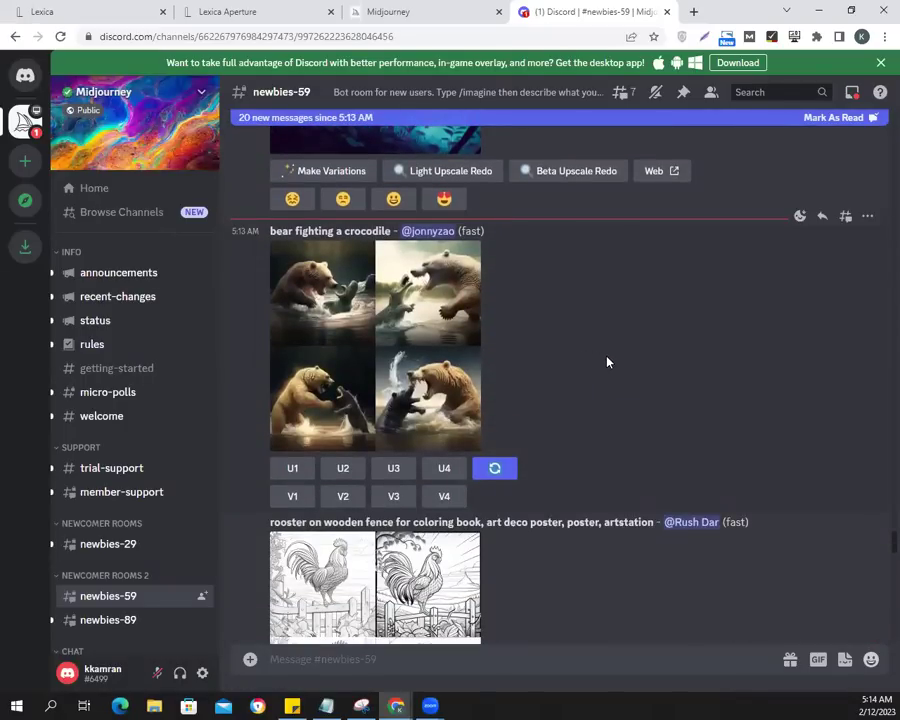
scroll(663, 376, "down", 5)
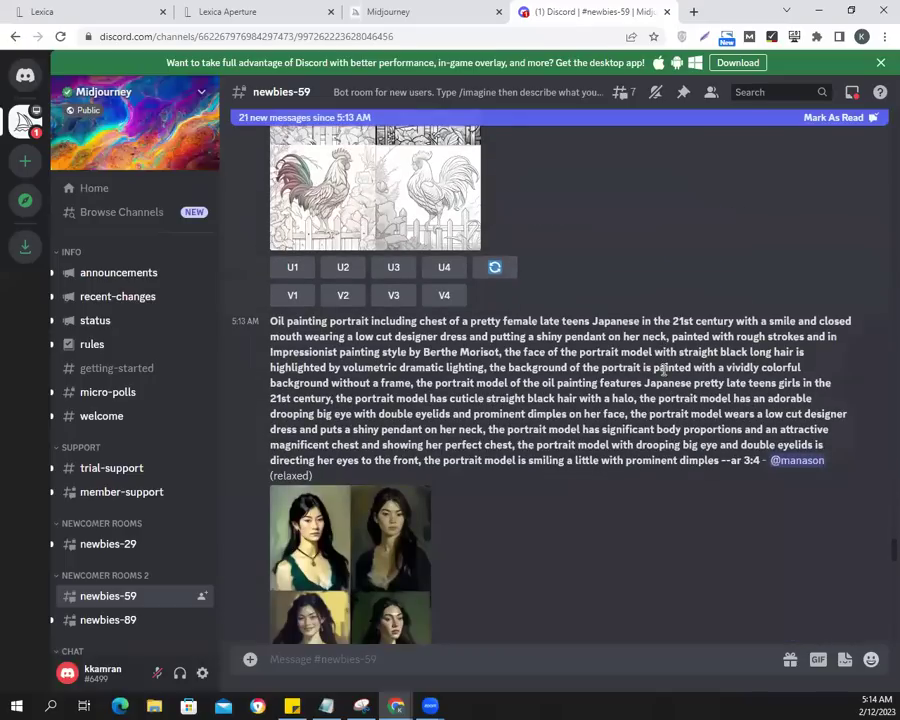
scroll(663, 370, "down", 1)
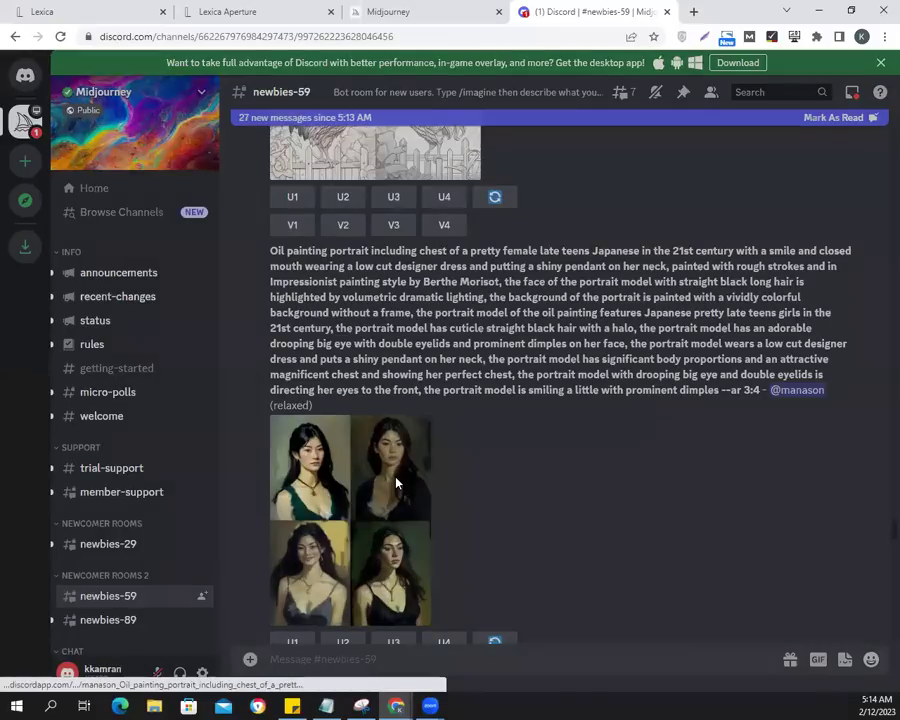
left_click(396, 484)
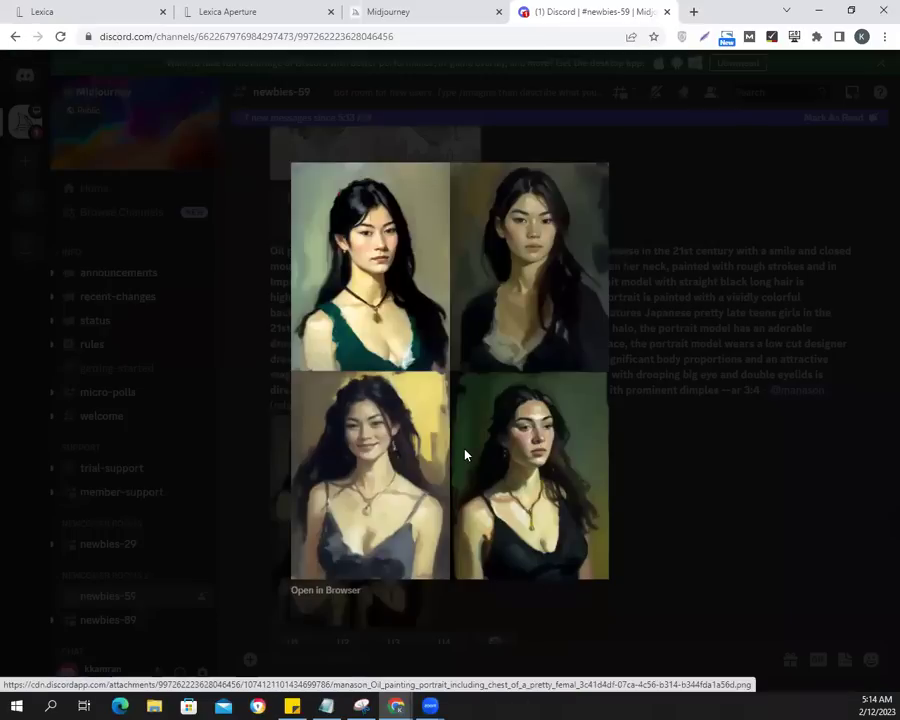
left_click(673, 485)
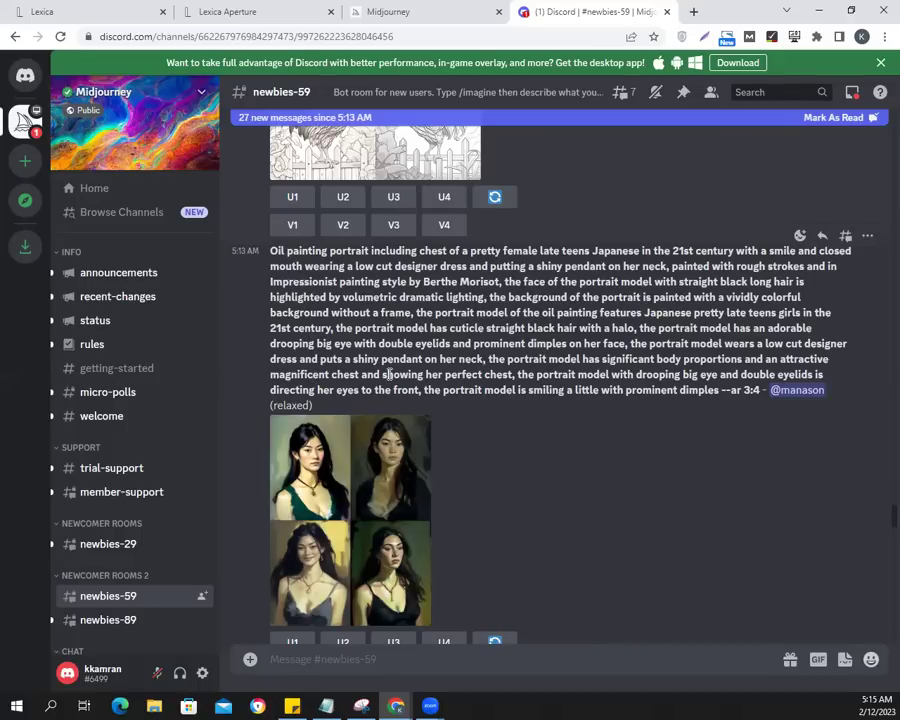
Examine the newbies-59 posts following the oil painting portrait, including the health and wellness website and unicorn forest images
scroll(546, 496, "down", 3)
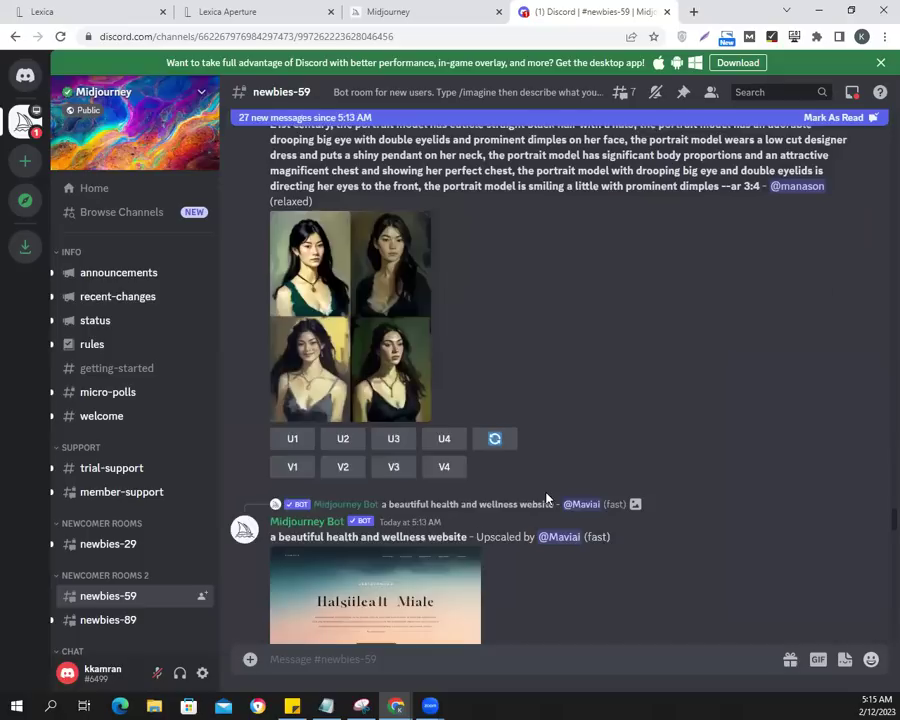
scroll(597, 478, "down", 3)
scroll(614, 460, "down", 2)
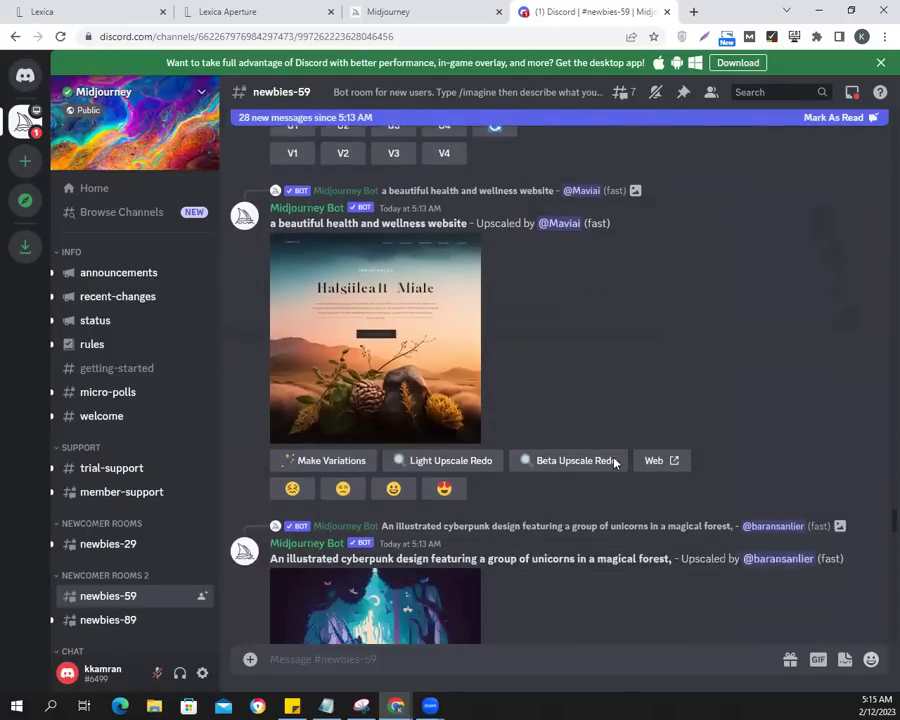
scroll(614, 463, "down", 2)
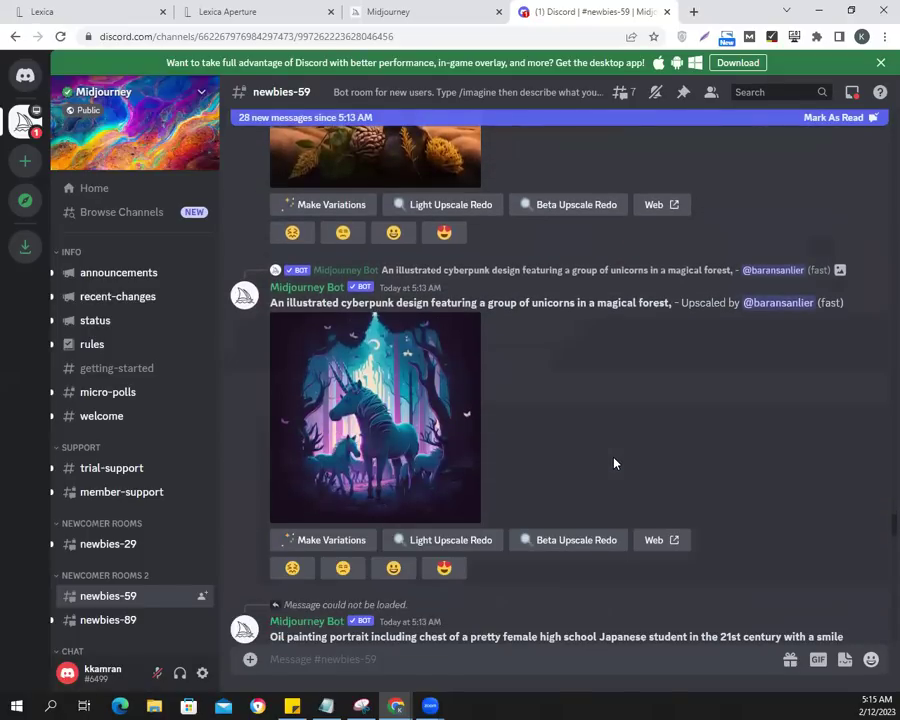
scroll(614, 463, "up", 5)
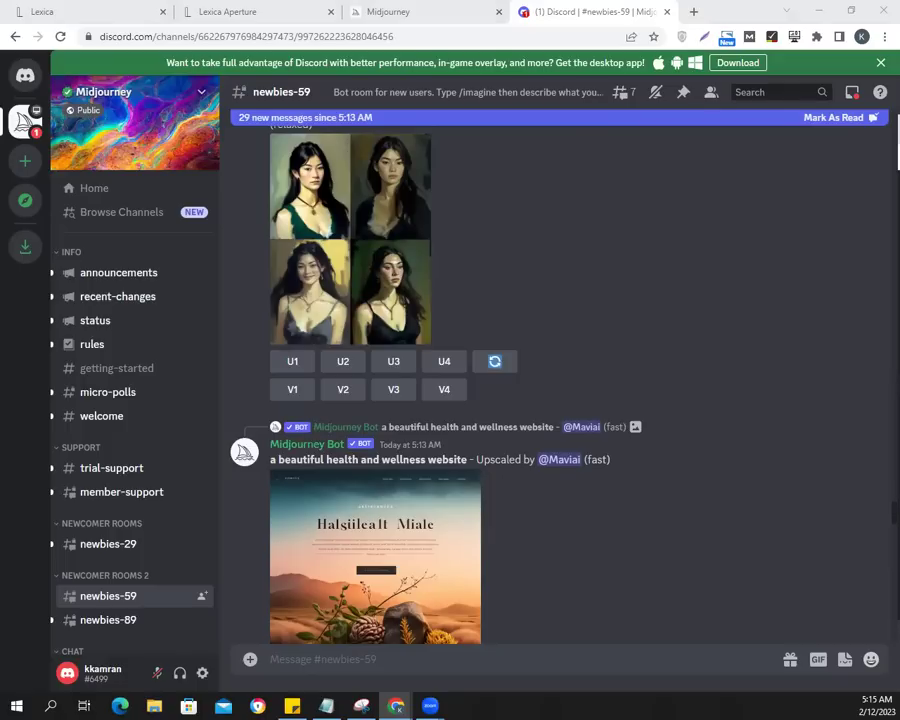
Switch to ChatGPT and request an AI prompt to produce an image of a very beautiful, blue-eyed girl from England sitting in her village farm
key("alt+Tab")
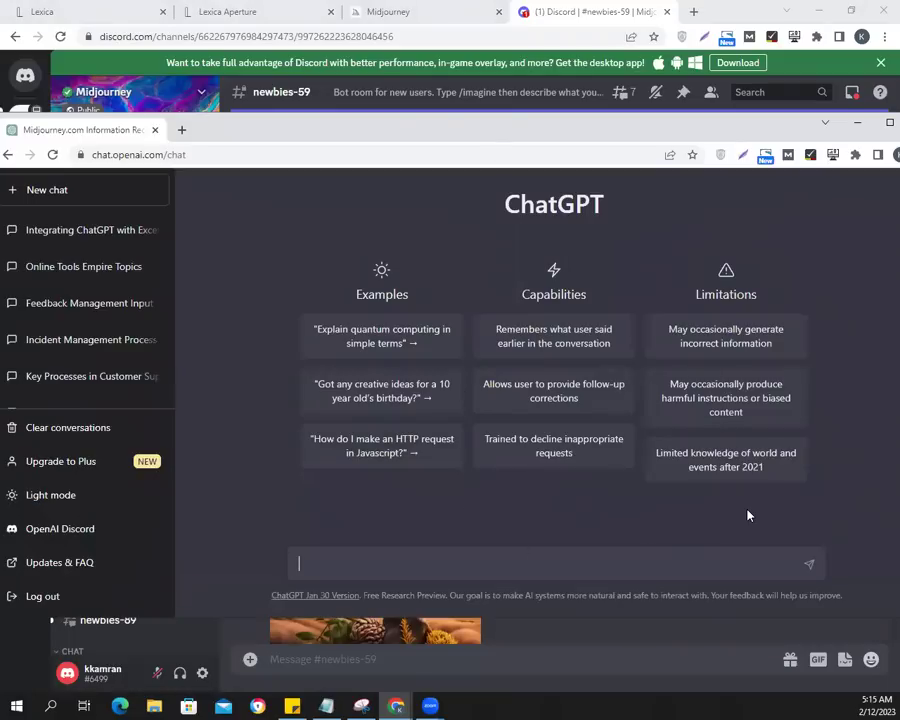
type("to")
type("give me a pro")
type("mpt for")
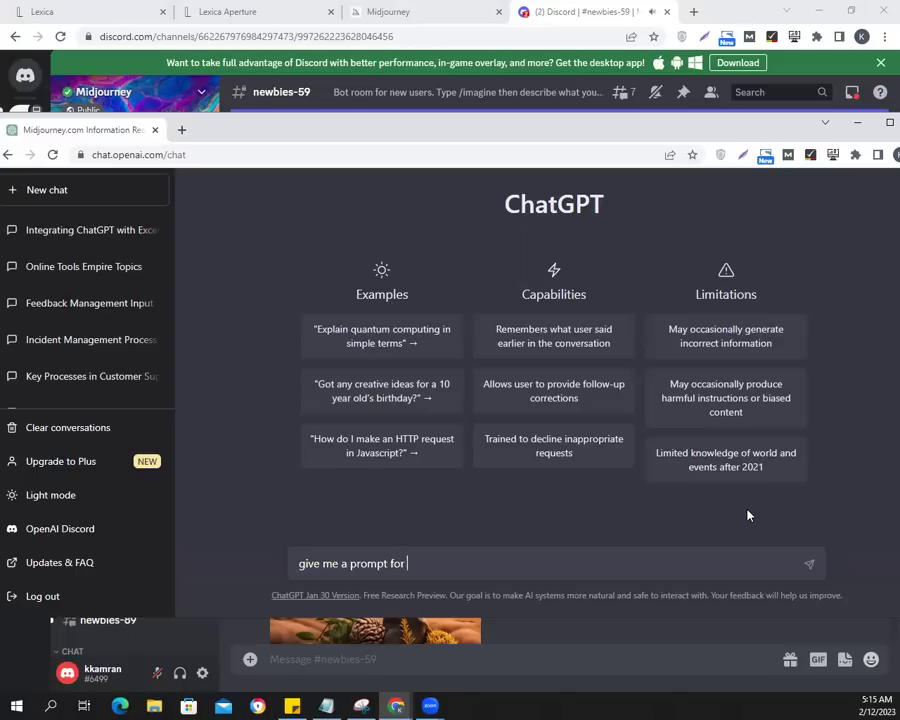
type(" an AI to produce image of a ")
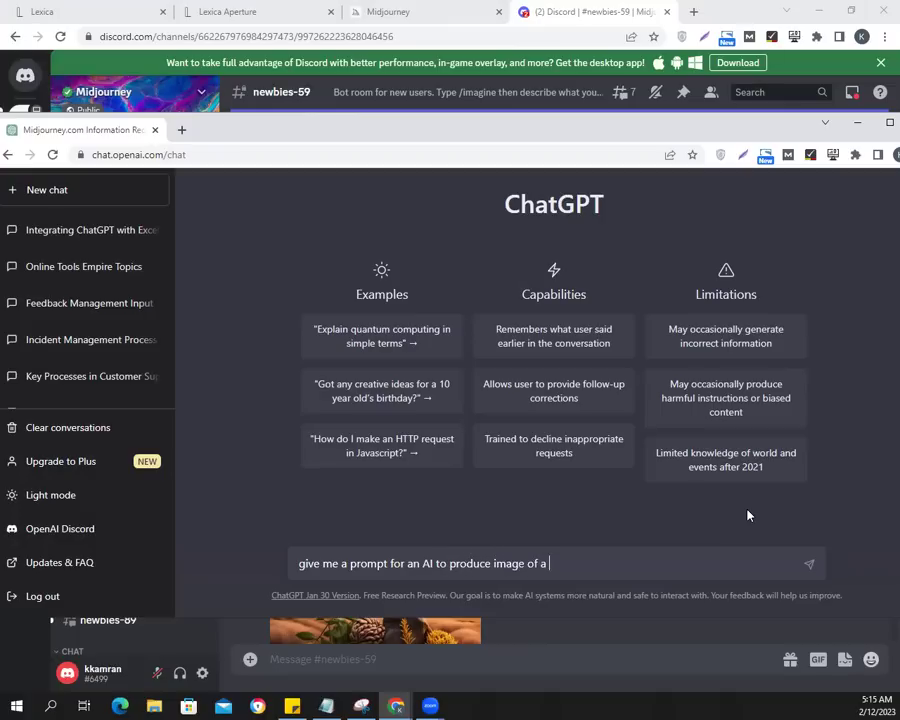
type("girl from engla")
key("BackSpace")
key("BackSpace")
key("BackSpace")
type("Englad")
key("BackSpace")
type("nd ")
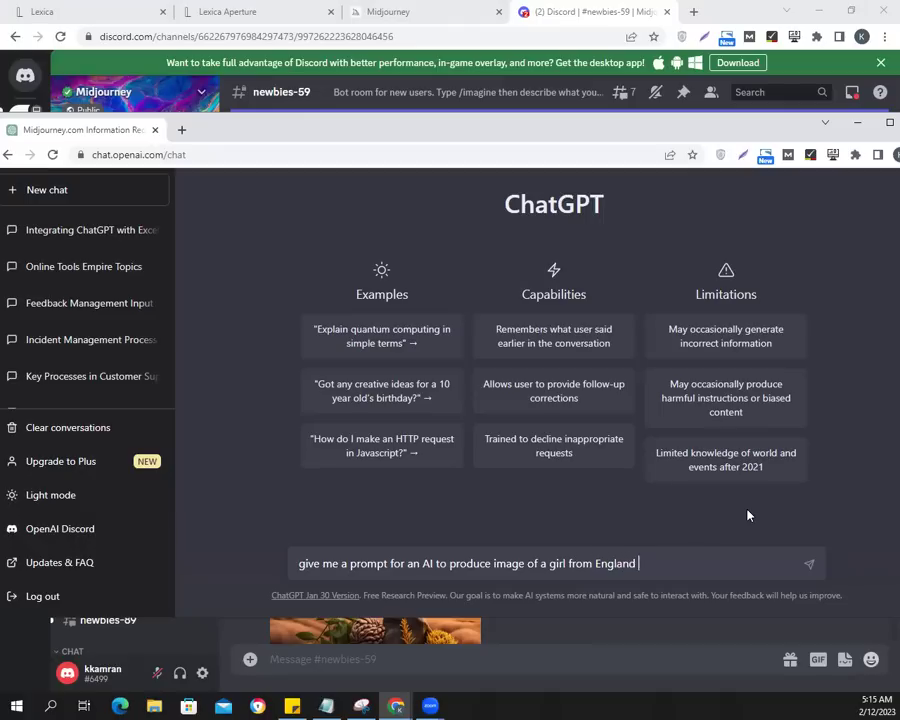
type("who has hazzle")
key("BackSpace")
key("BackSpace")
key("BackSpace")
key("BackSpace")
key("BackSpace")
key("BackSpace")
type("ble")
type("ue es")
type("es and ")
type("is v")
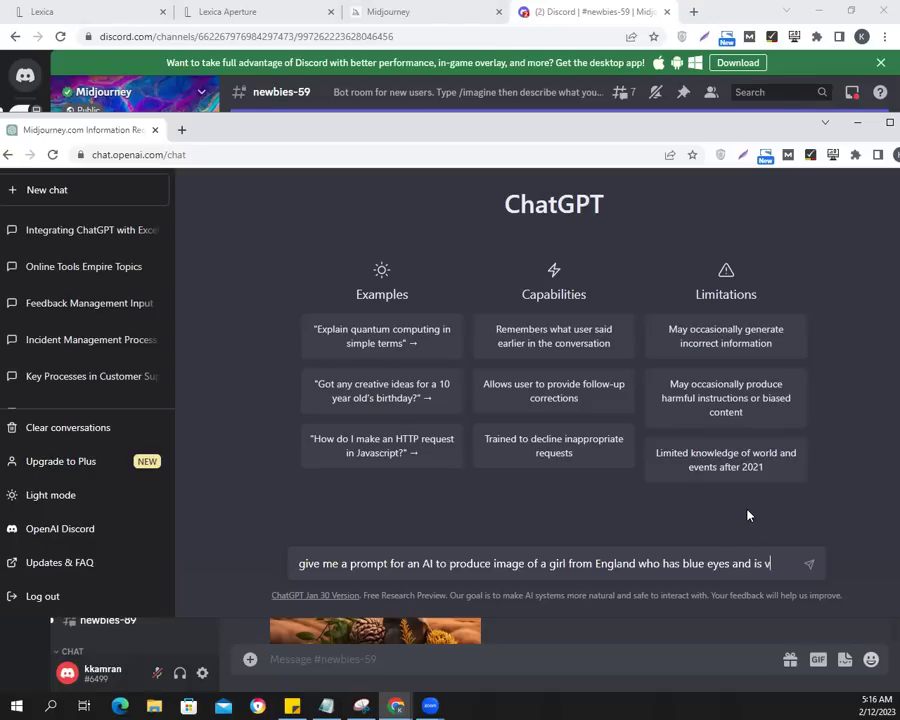
type("ery beautiful and ")
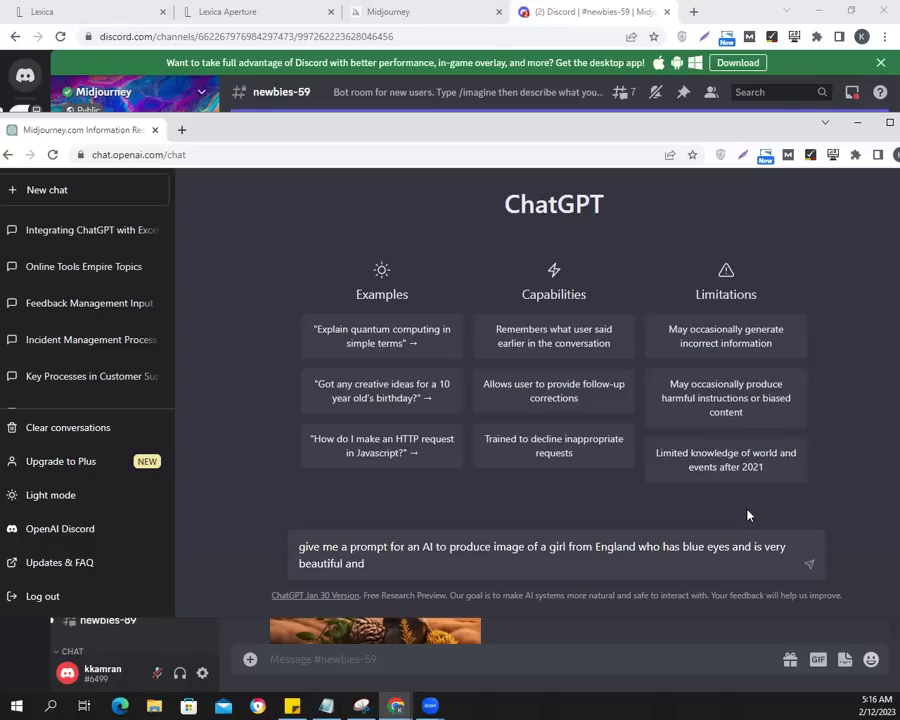
type("is sitting in her village farm")
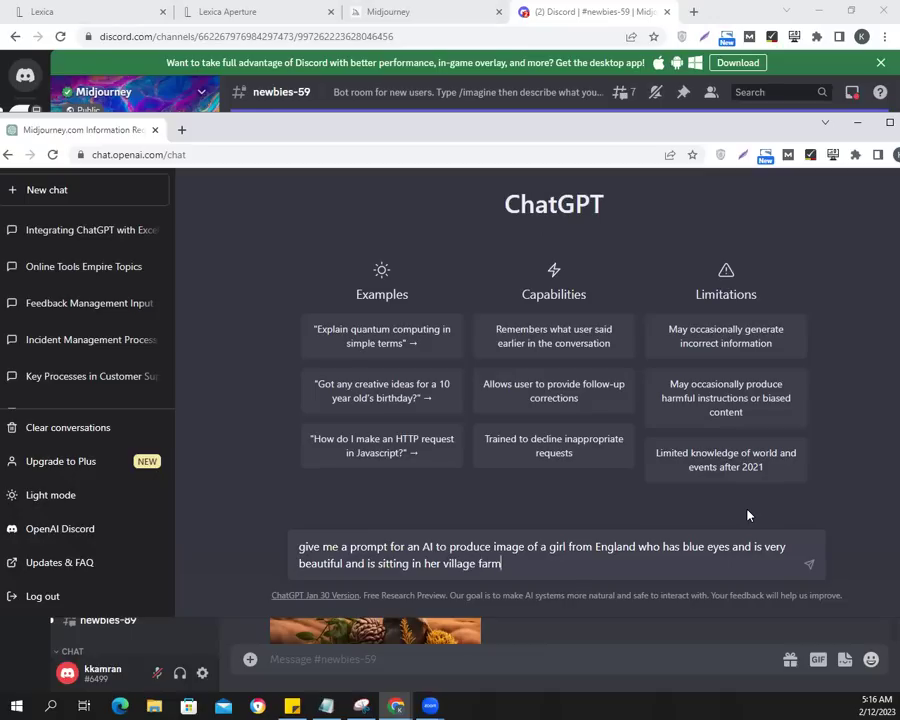
key("Return")
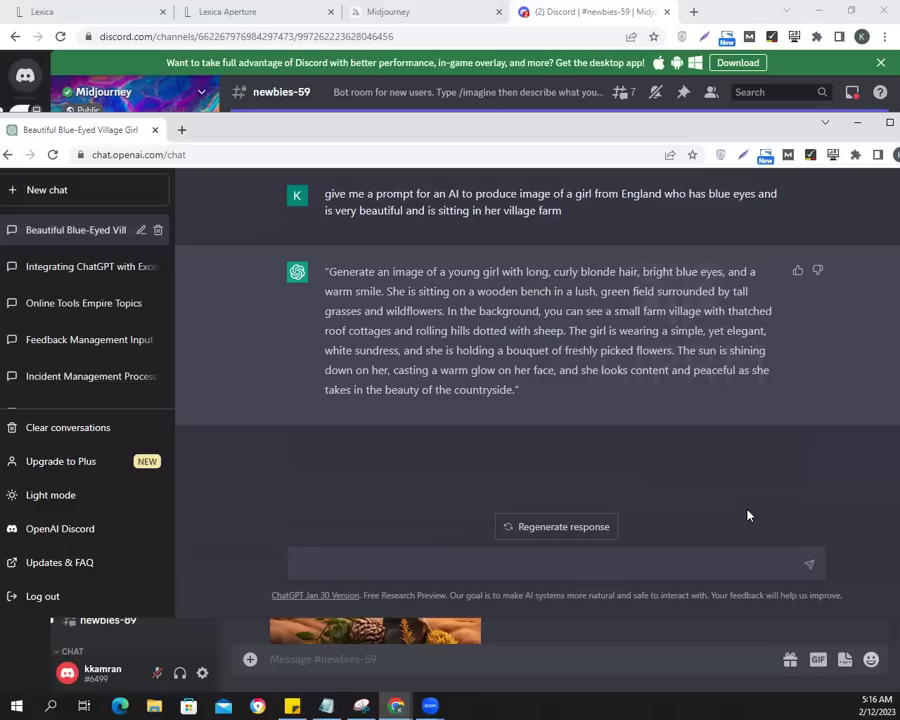
Send ChatGPT the follow-up "add more description to explain the features and the dress of the girl"
type("add")
key("BackSpace")
key("BackSpace")
type("add more description to ")
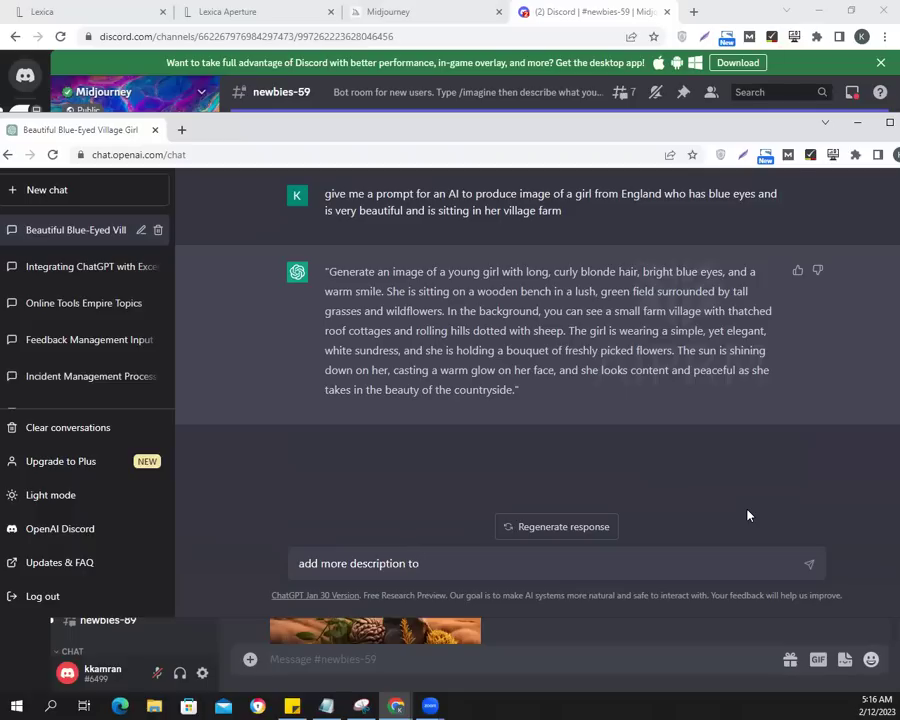
type("explain the features and")
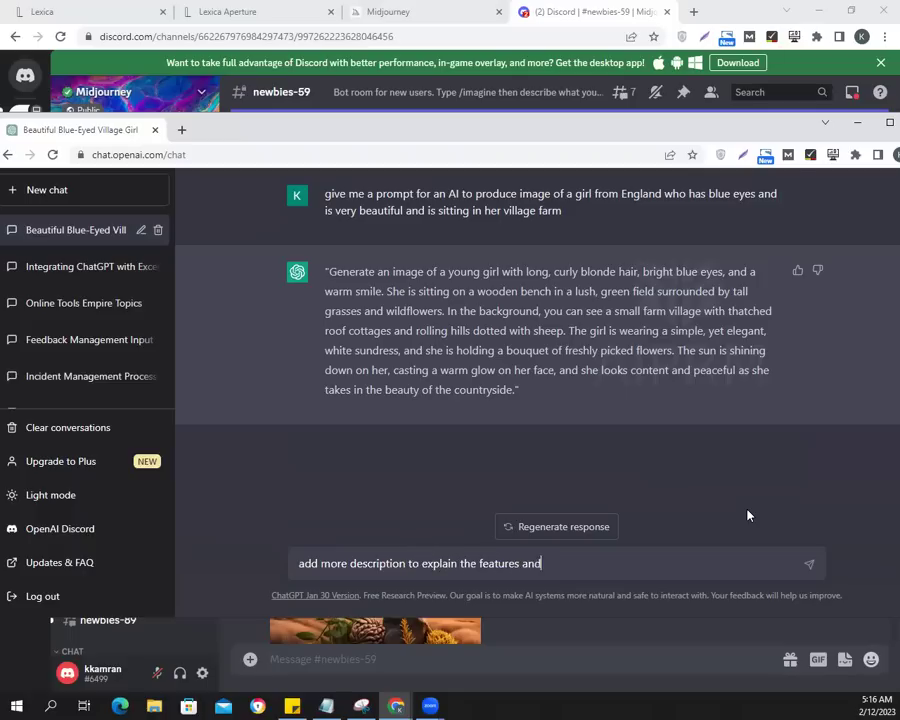
type(" colour")
key("BackSpace")
key("BackSpace")
key("BackSpace")
key("BackSpace")
key("BackSpace")
type("e")
key("BackSpace")
type("the dress of the girl")
key("Return")
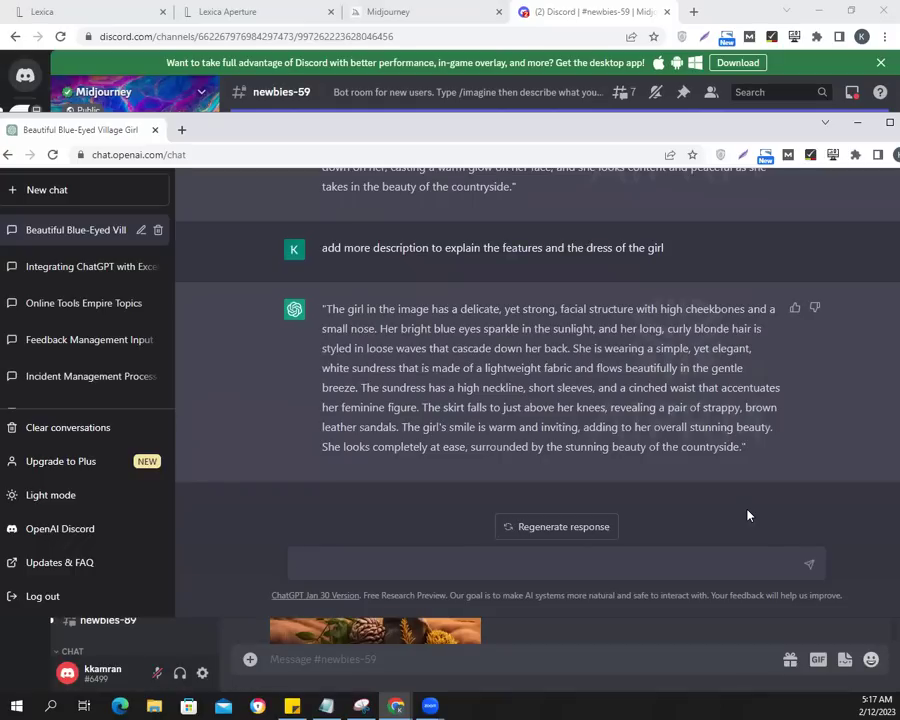
Ask ChatGPT to "combine these 2 descriptions in 1 prompt for the AI so that it can produce an image"
type("om")
type("ne these 2 descrip")
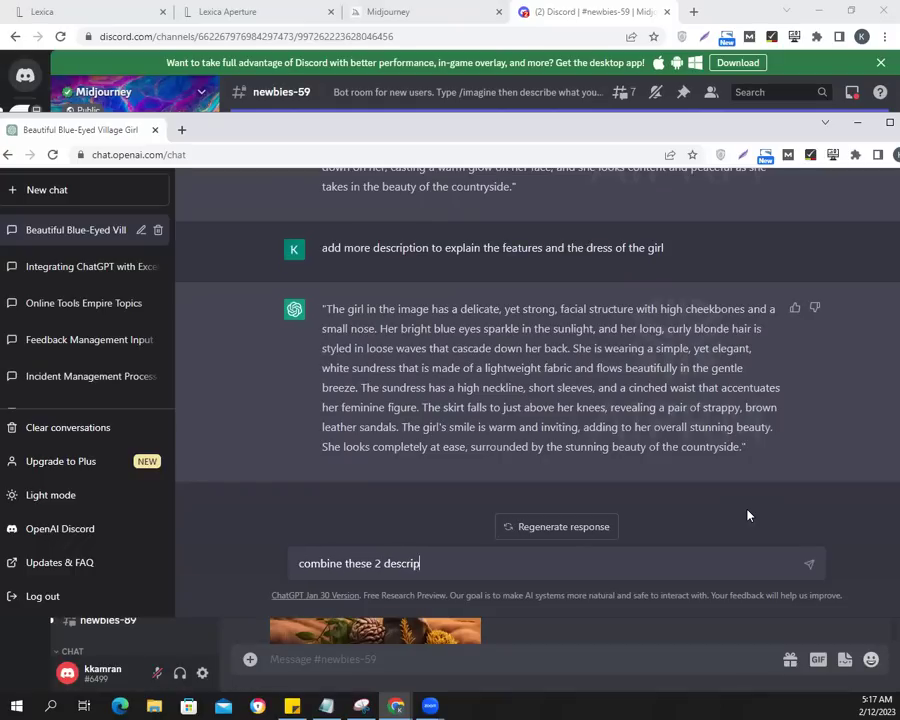
type("tions in 1 prompt for the A")
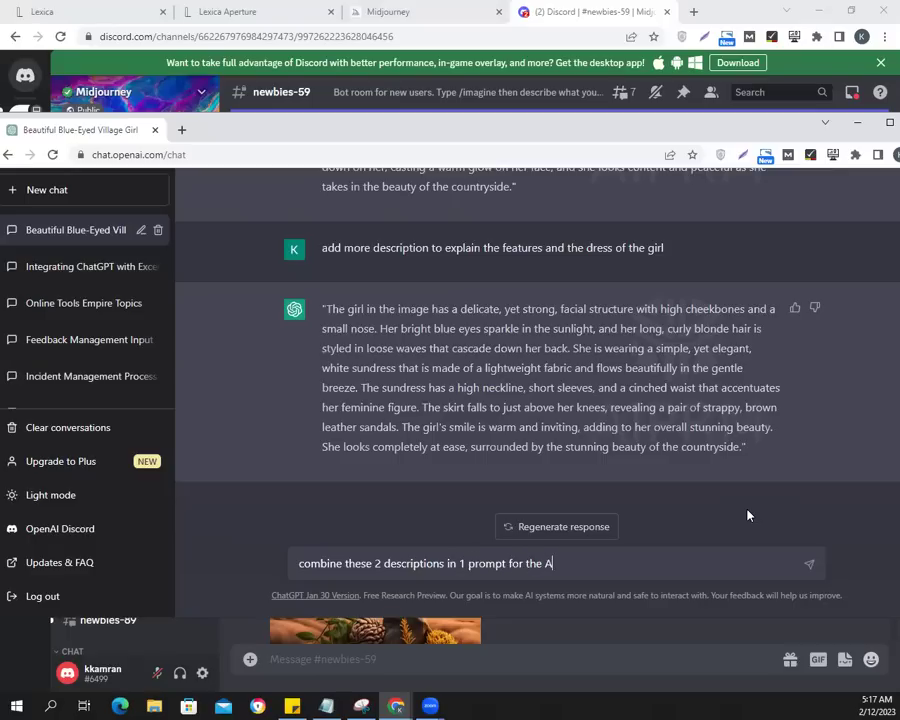
type("I so that I can produce")
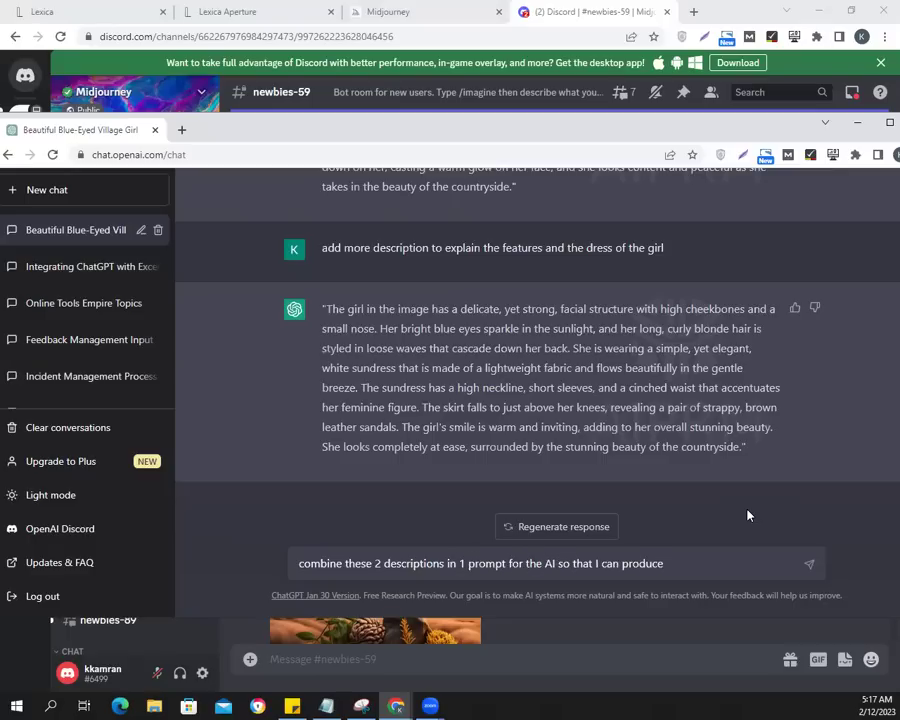
key("BackSpace")
key("BackSpace")
key("BackSpace")
key("BackSpace")
key("BackSpace")
key("BackSpace")
key("BackSpace")
key("BackSpace")
key("BackSpace")
key("BackSpace")
key("BackSpace")
key("BackSpace")
key("BackSpace")
type("it can produce an image")
key("Return")
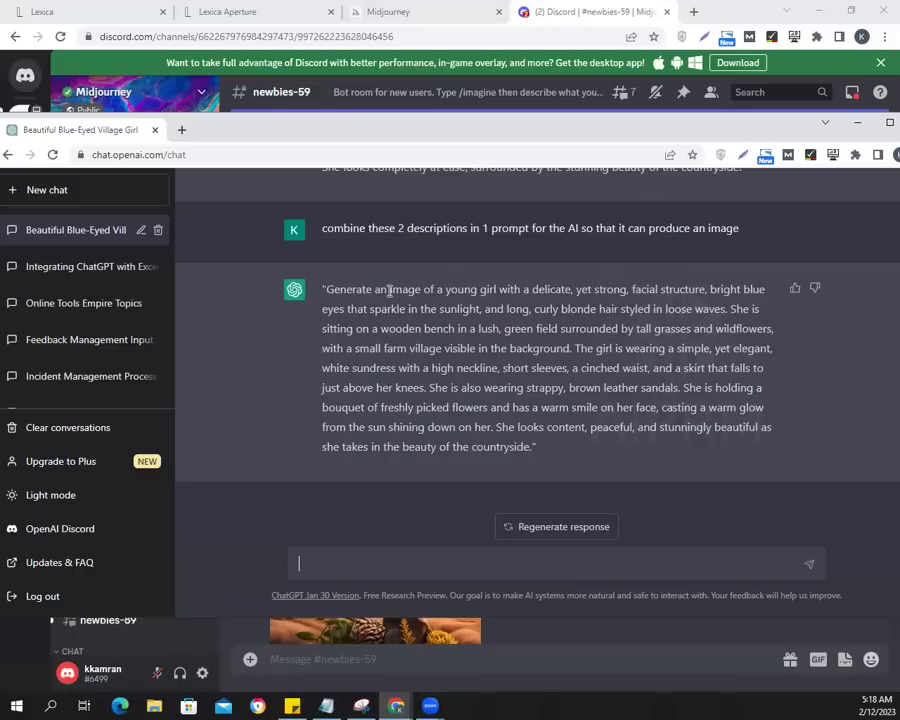
Copy ChatGPT's combined prompt from "image of a young girl" through "beauty of the countryside." and return to the Midjourney channel in Discord
left_click_drag(389, 289, 534, 446)
key("ctrl+c")
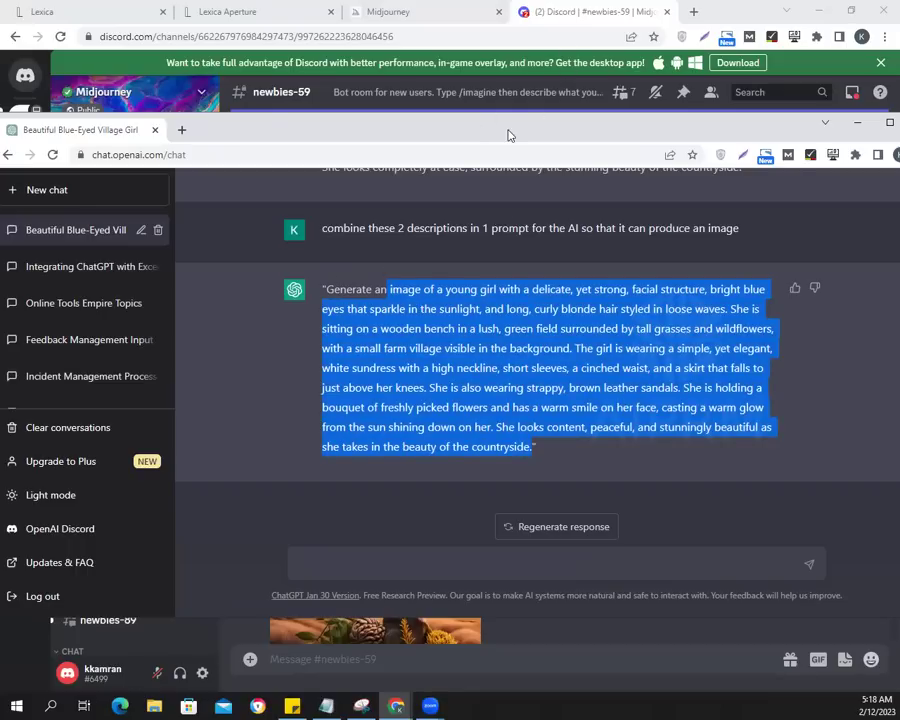
left_click(857, 122)
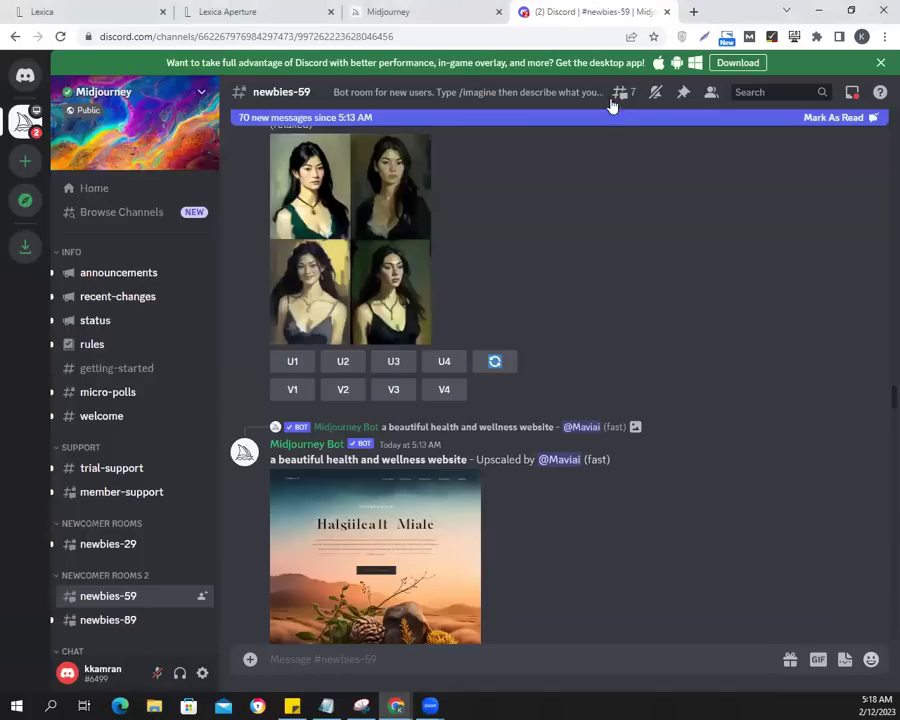
Browse the members' prompts and image grids in newbies-59 and view another oil painting portrait grid enlarged
scroll(605, 408, "down", 10)
scroll(599, 490, "up", 4)
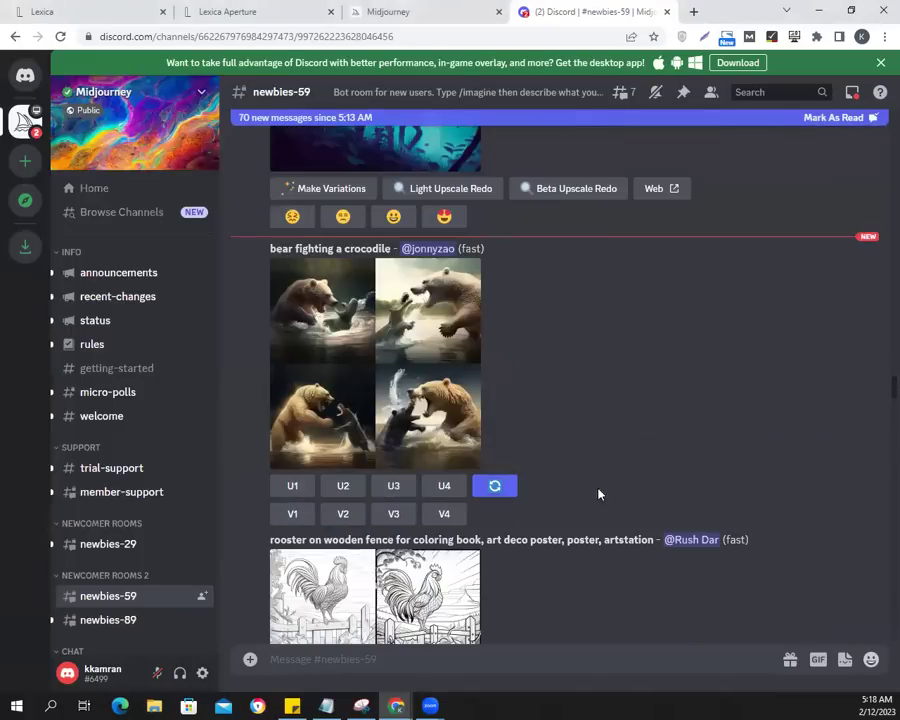
scroll(600, 481, "down", 5)
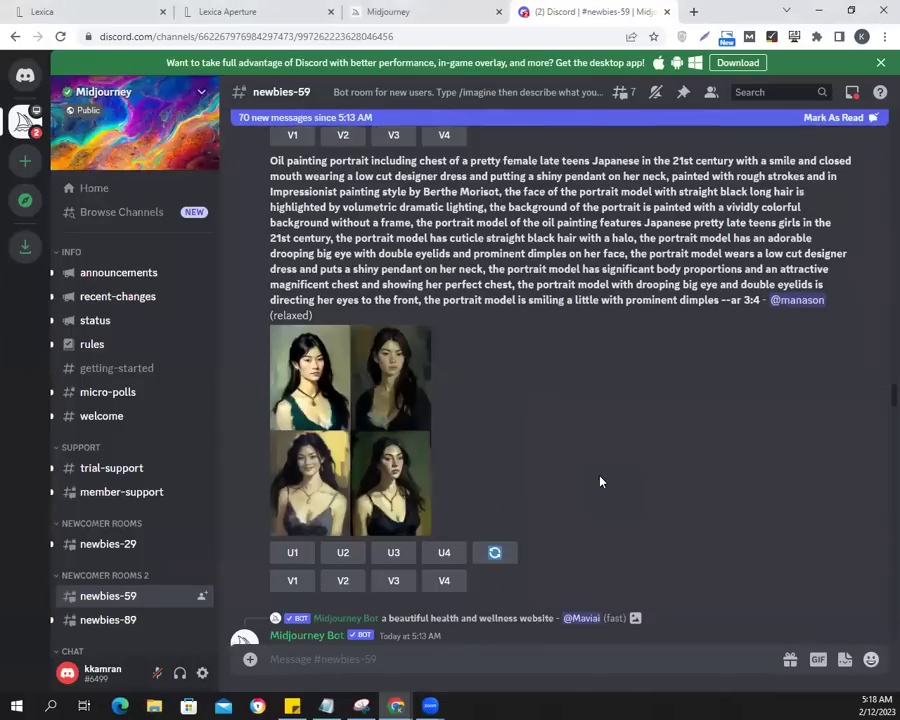
scroll(600, 482, "up", 8)
scroll(600, 482, "down", 6)
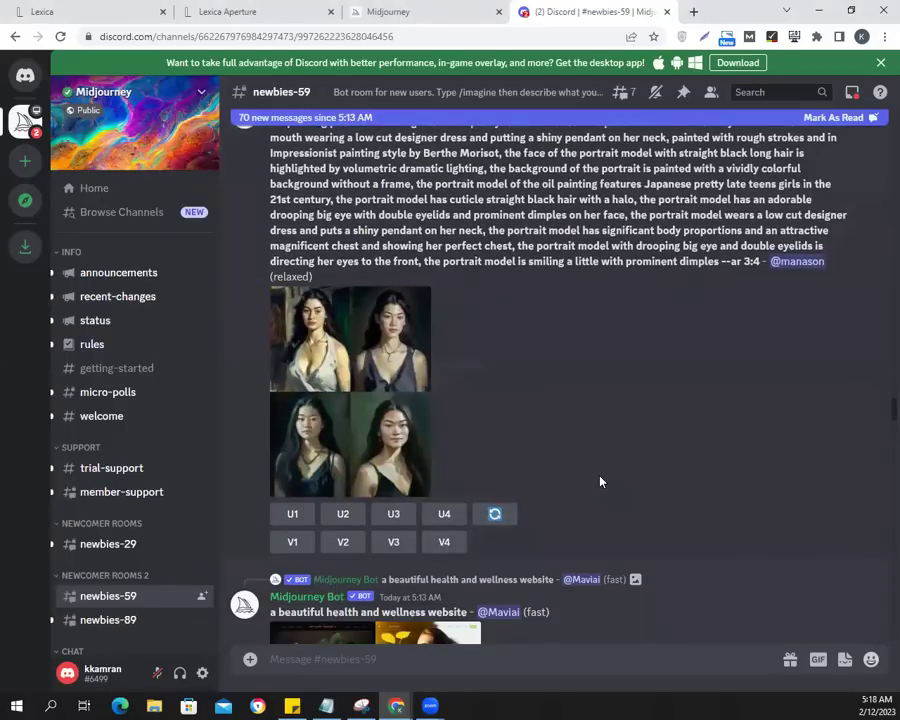
scroll(600, 482, "down", 5)
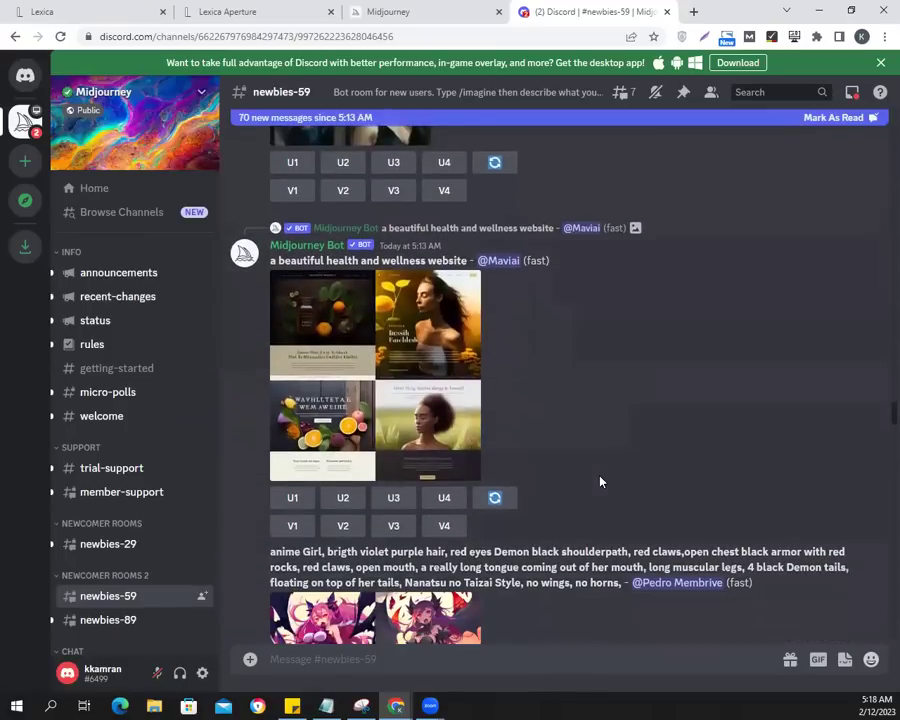
scroll(600, 482, "down", 5)
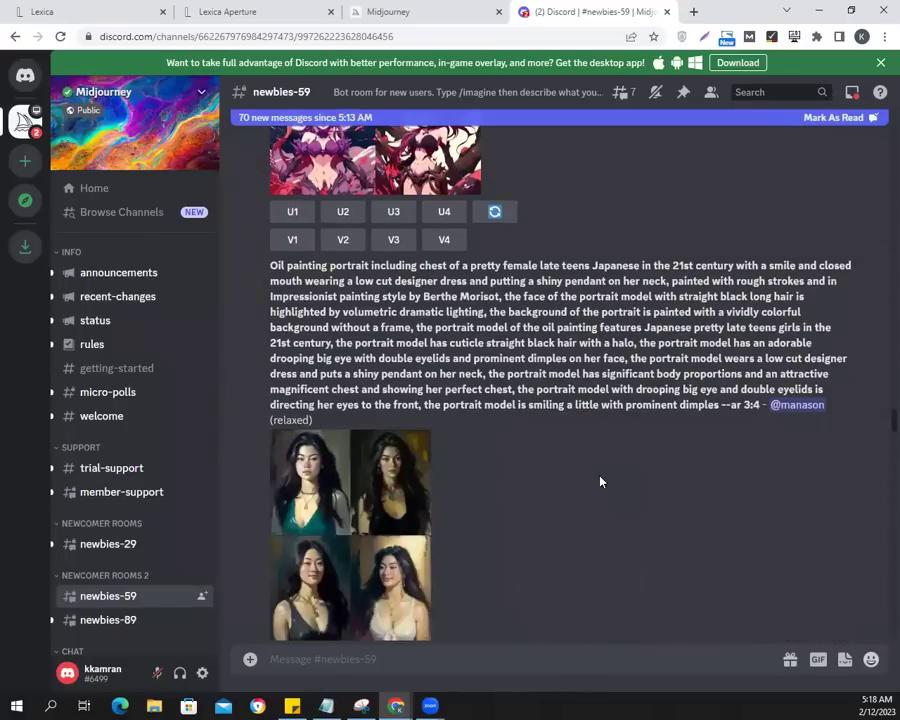
scroll(600, 482, "down", 2)
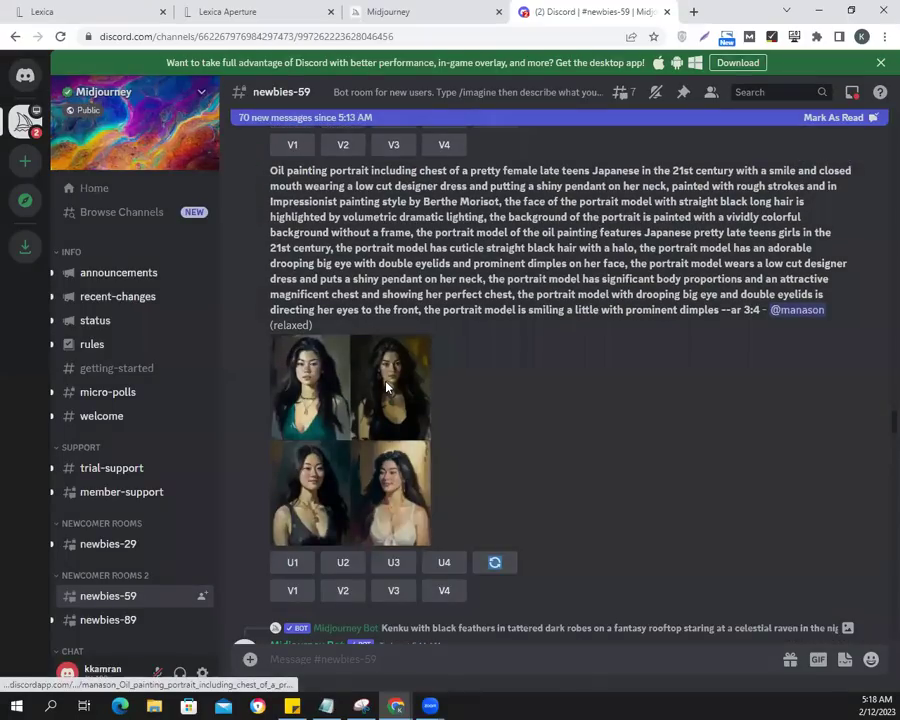
left_click(386, 387)
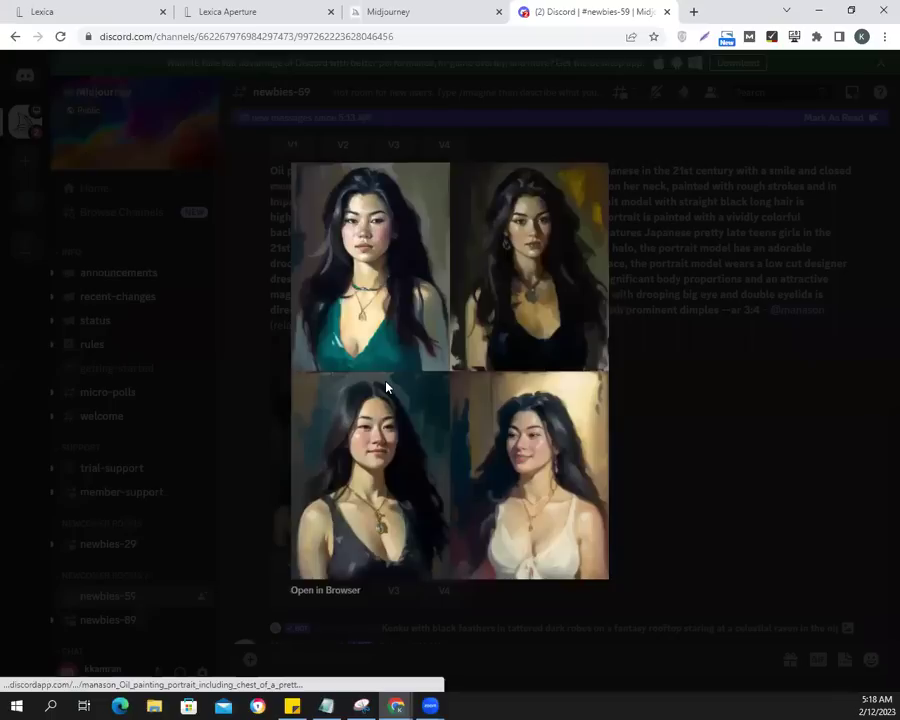
left_click(681, 503)
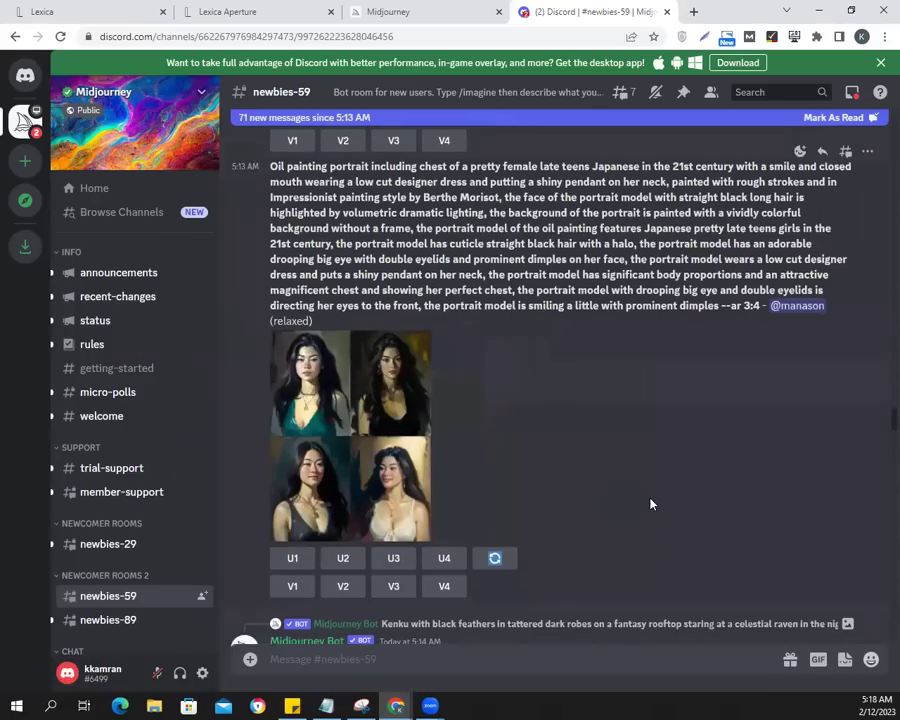
scroll(650, 503, "down", 7)
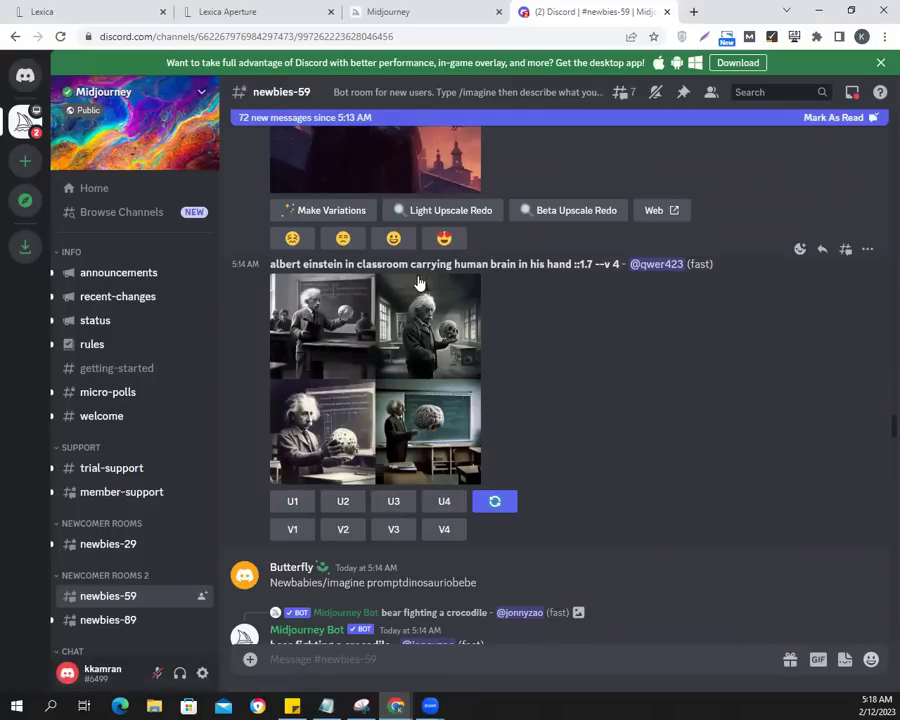
scroll(643, 508, "down", 6)
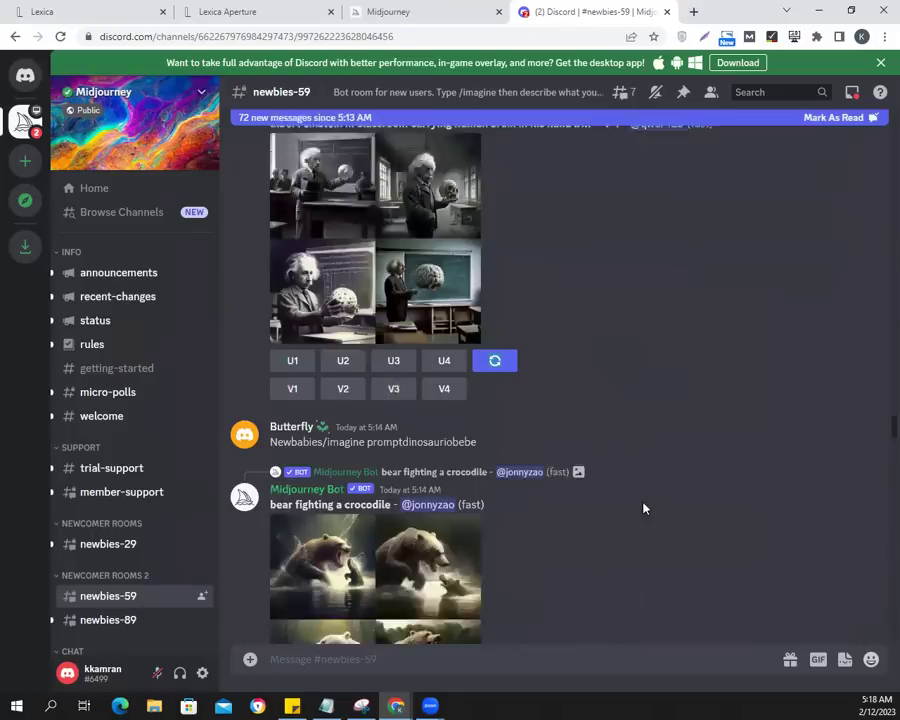
scroll(645, 507, "down", 5)
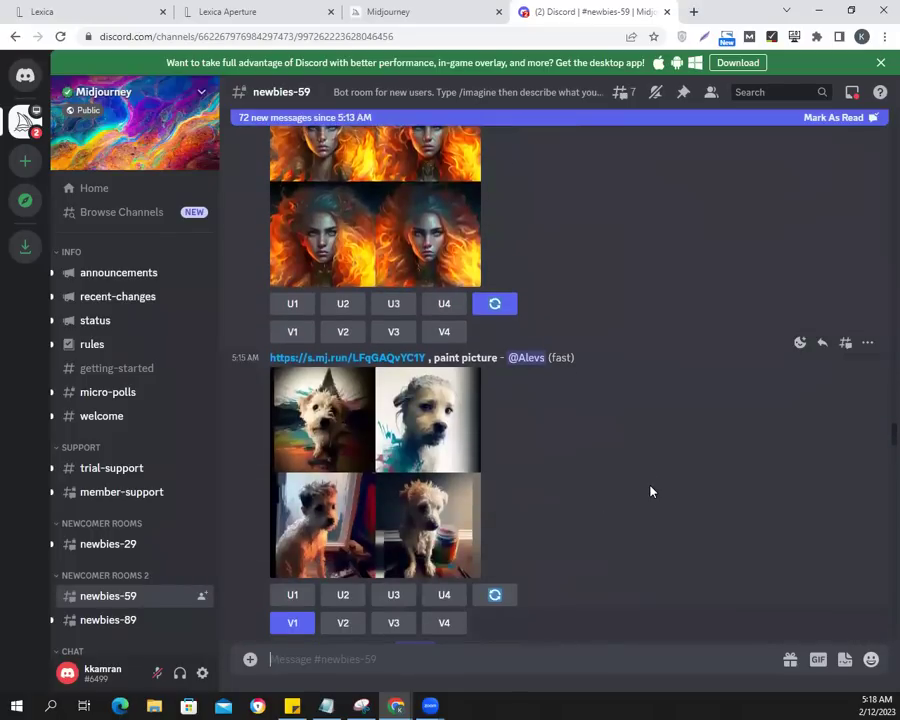
Submit an /imagine command with ChatGPT's copied prompt, replacing its final period with ", ultra realistic, 4k"
type("/")
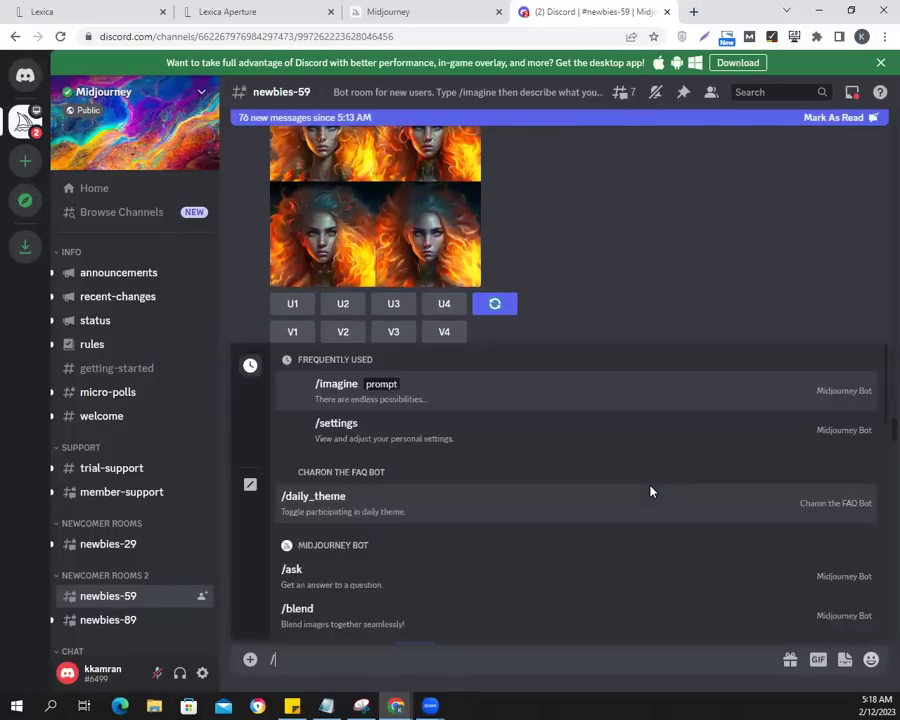
type("ima")
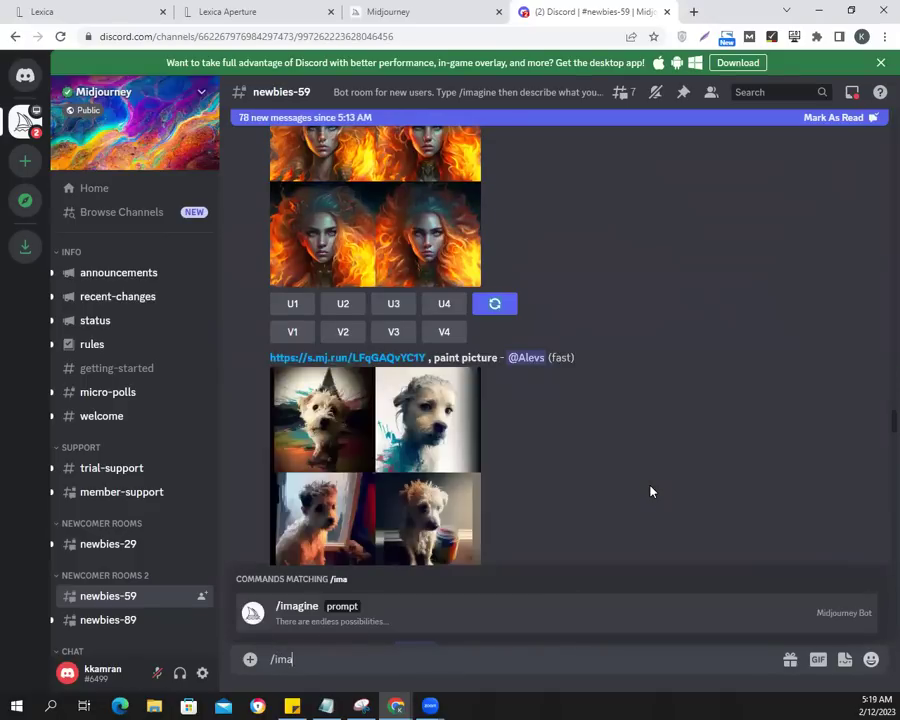
left_click(472, 607)
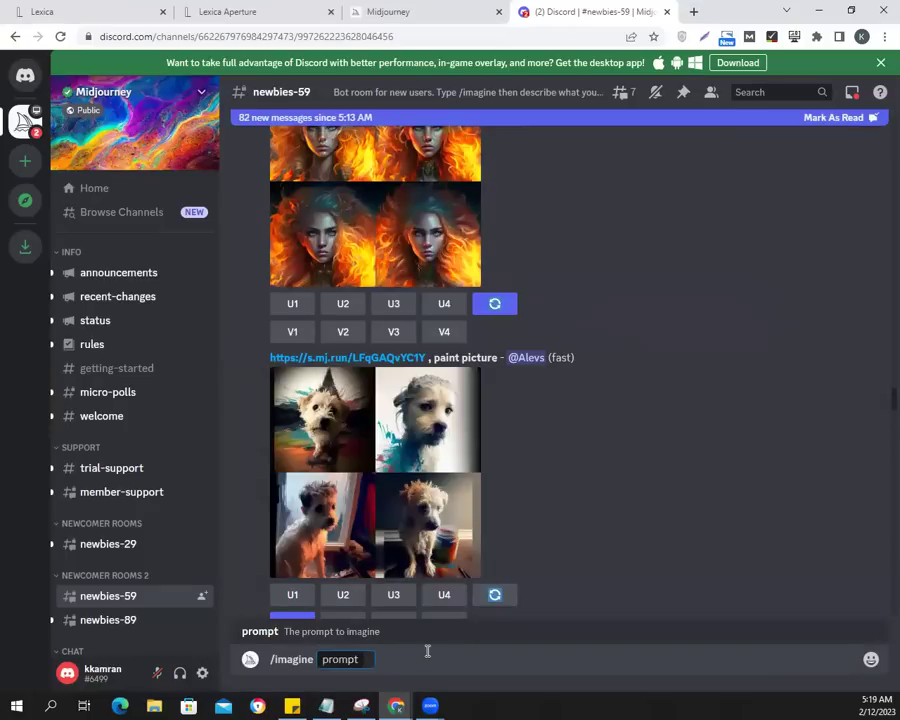
key("ctrl+v")
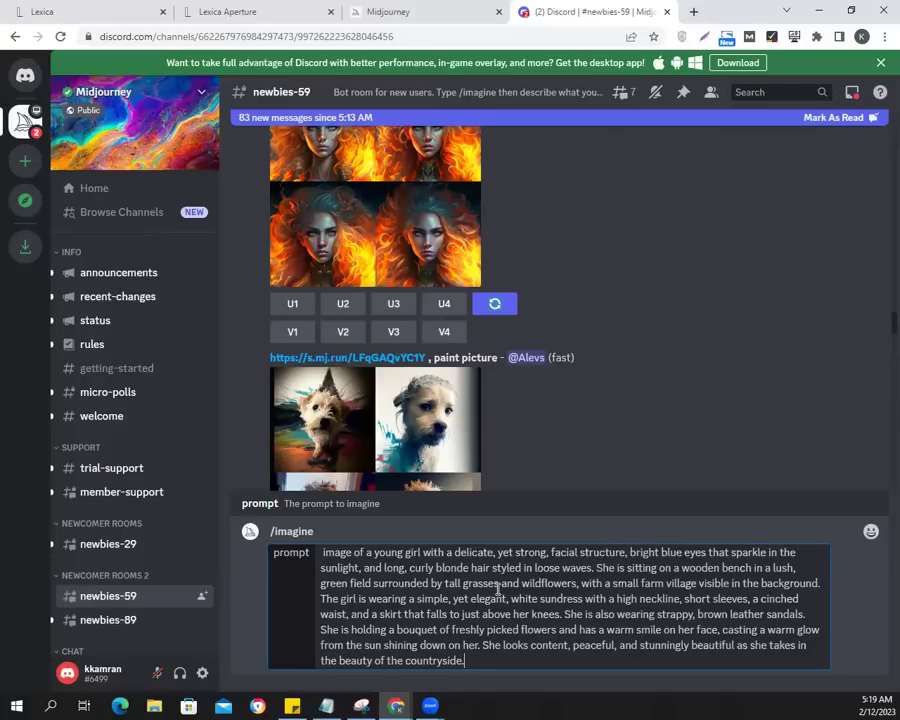
key("BackSpace")
type(", ultra realistic, 4k")
key("Return")
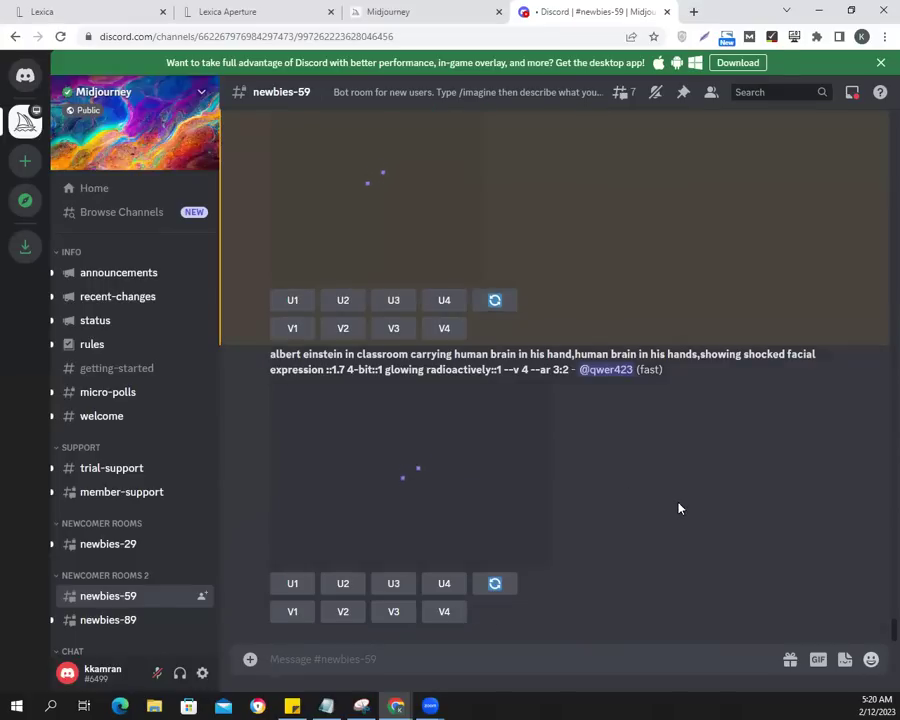
View the generated grid of the girl enlarged, then upscale its second image with U2
scroll(680, 510, "up", 5)
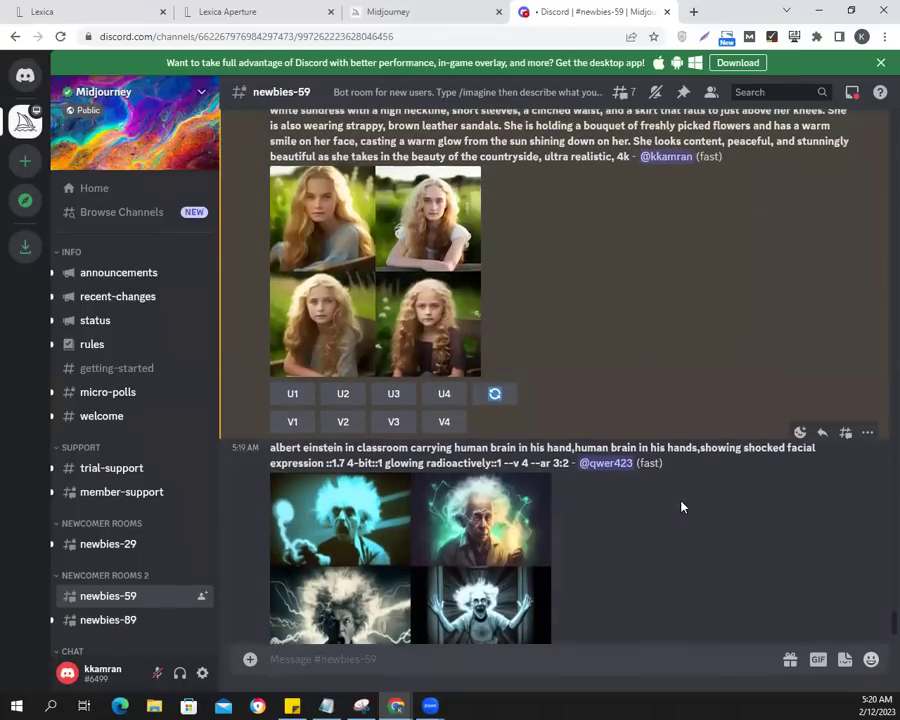
left_click(419, 205)
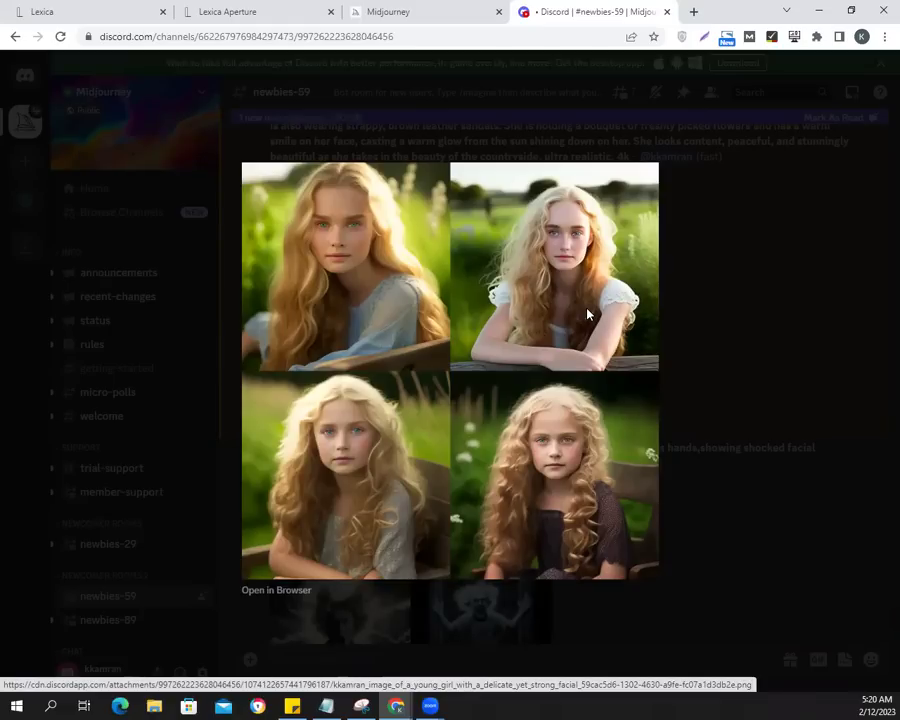
left_click(719, 292)
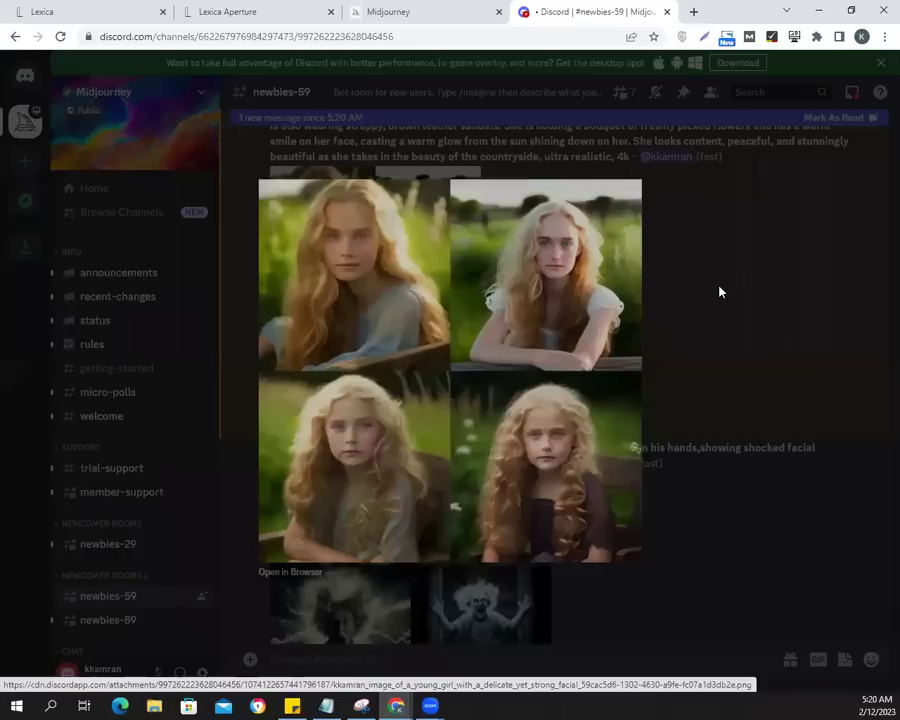
left_click(349, 400)
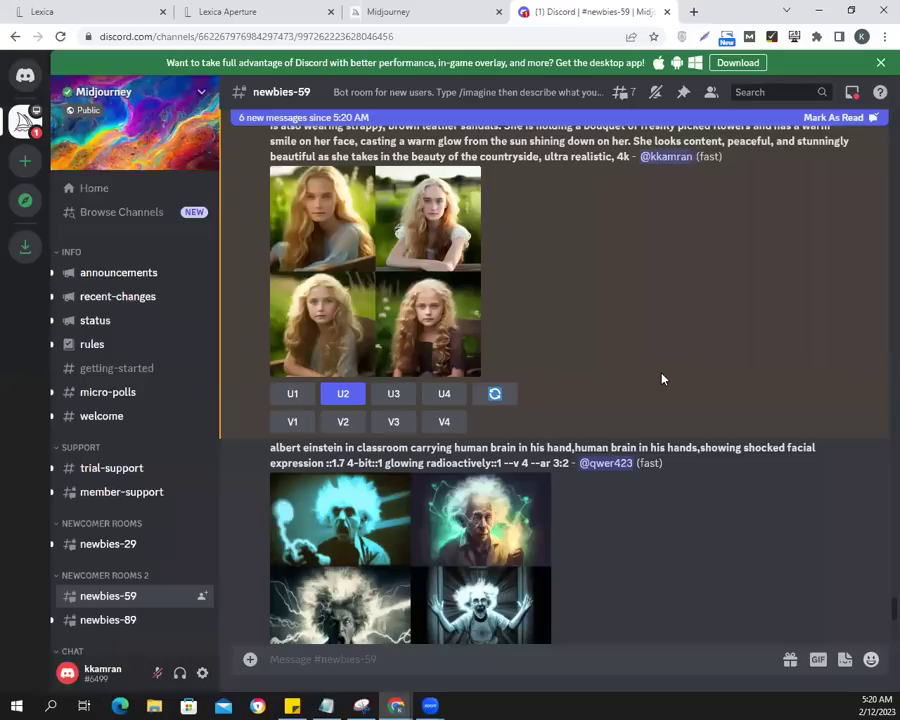
scroll(662, 379, "down", 5)
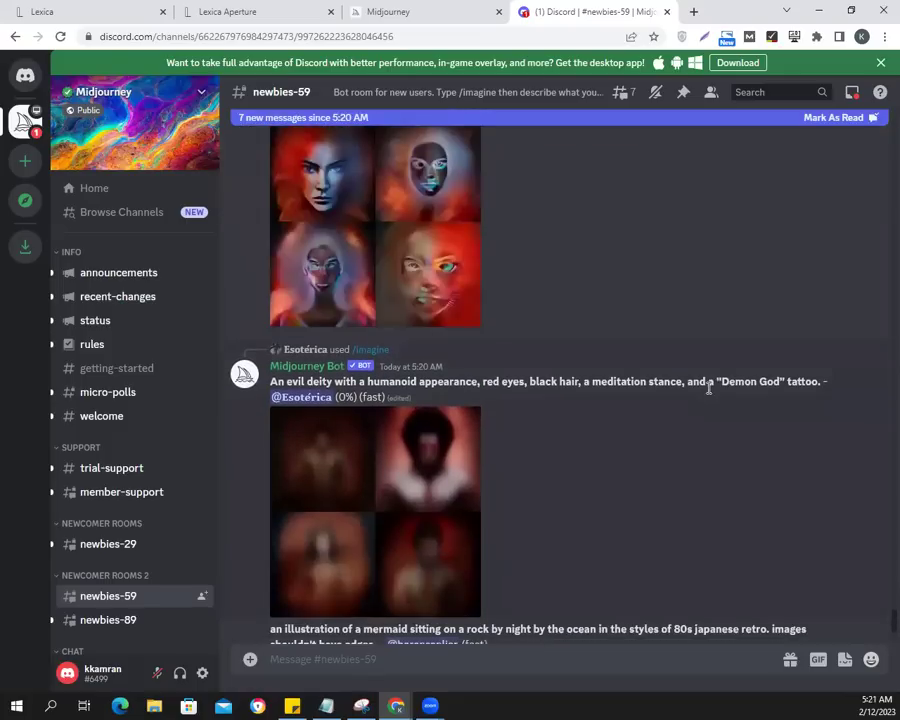
scroll(707, 390, "up", 1)
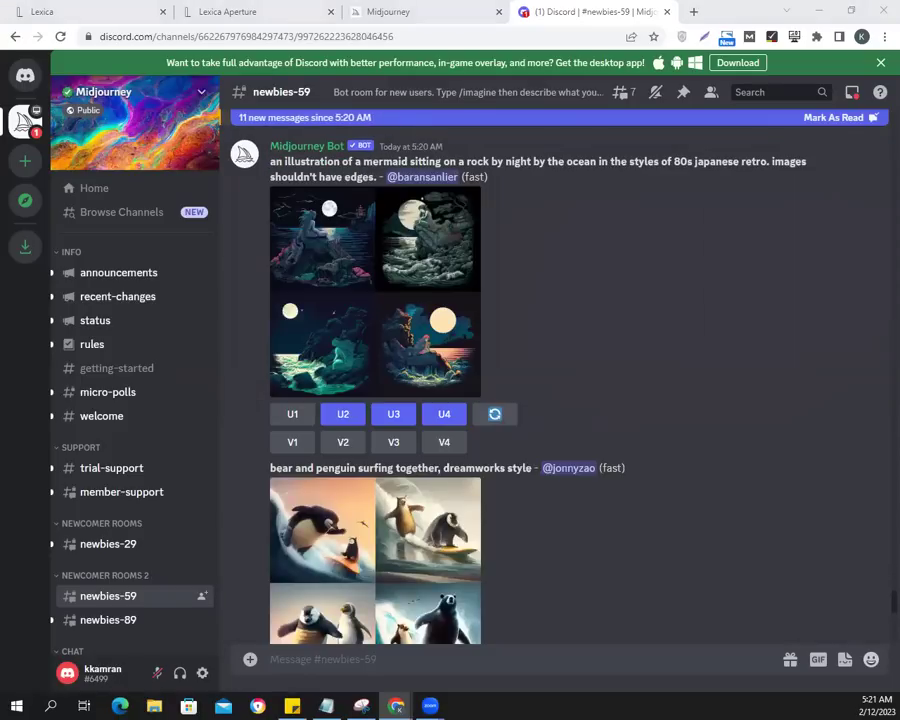
Switch to Lexica and browse the sample images and their prompts in the home page gallery
left_click(225, 10)
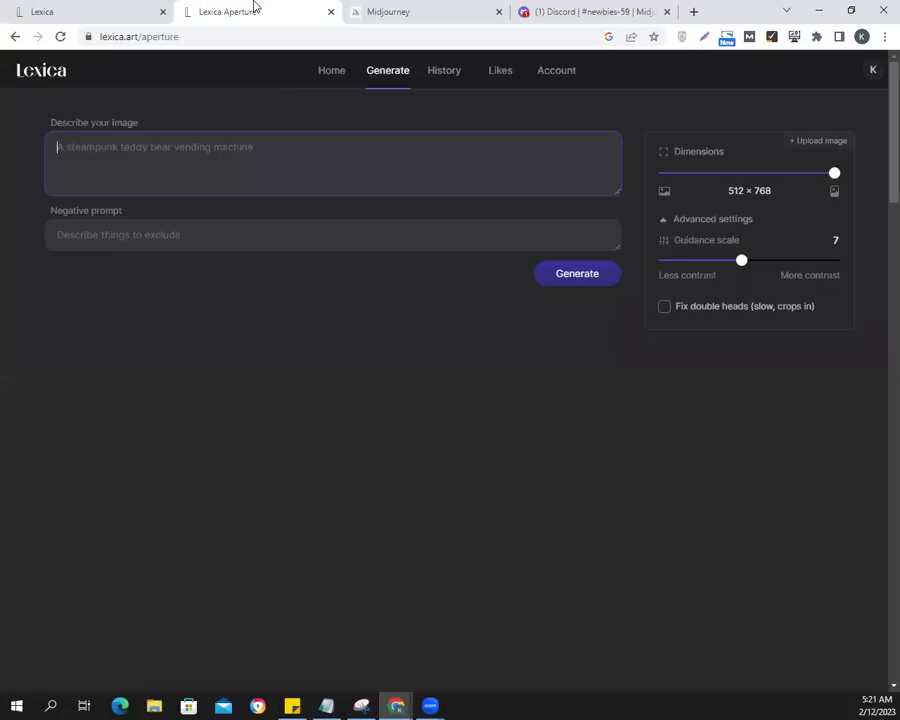
left_click(60, 10)
scroll(575, 432, "down", 1)
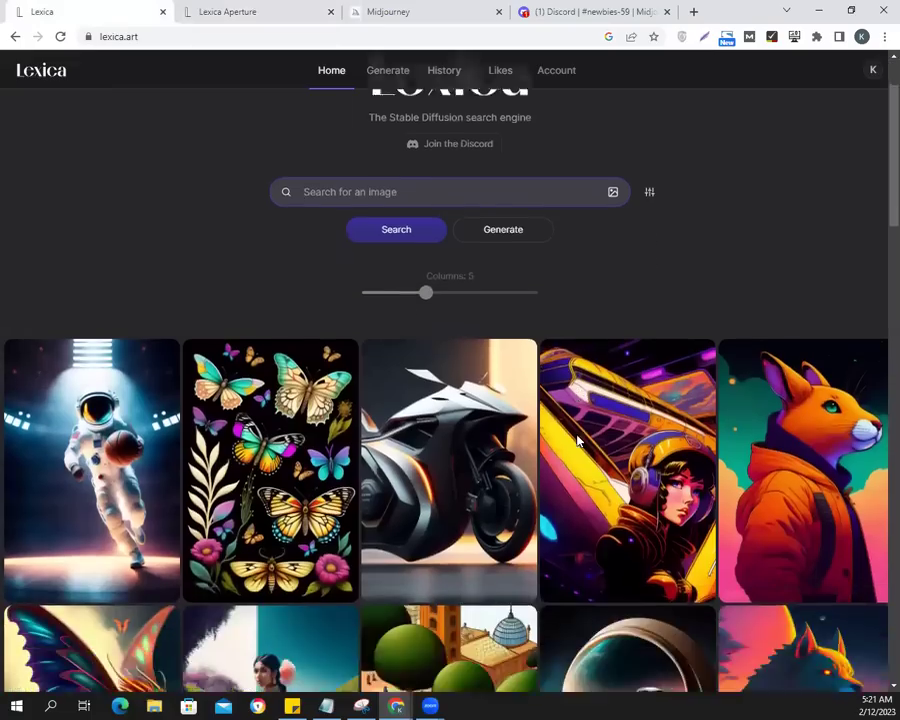
scroll(490, 380, "down", 3)
scroll(420, 450, "down", 3)
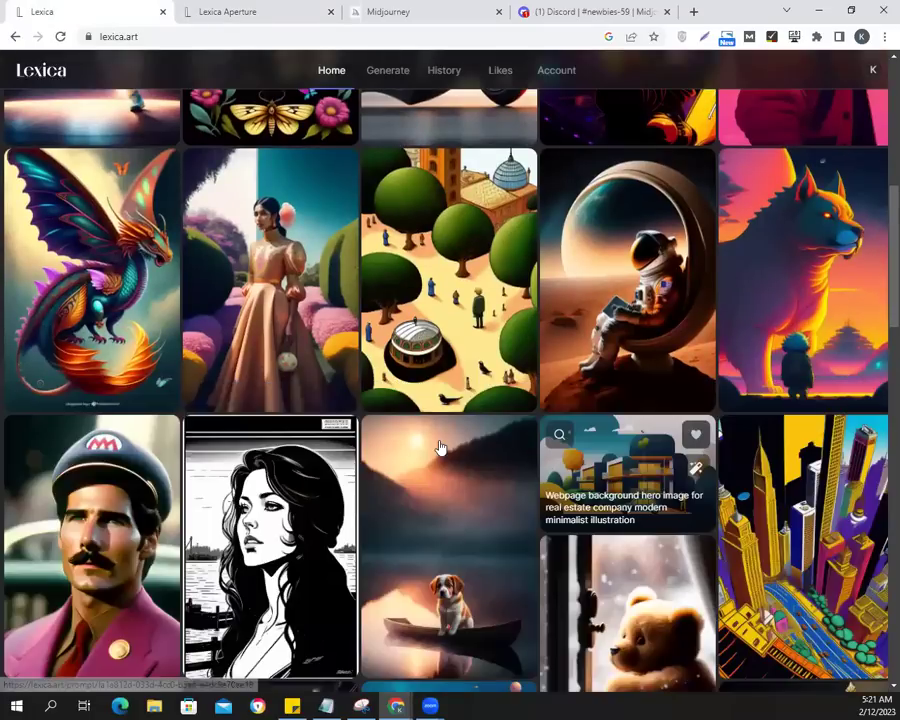
scroll(440, 447, "down", 3)
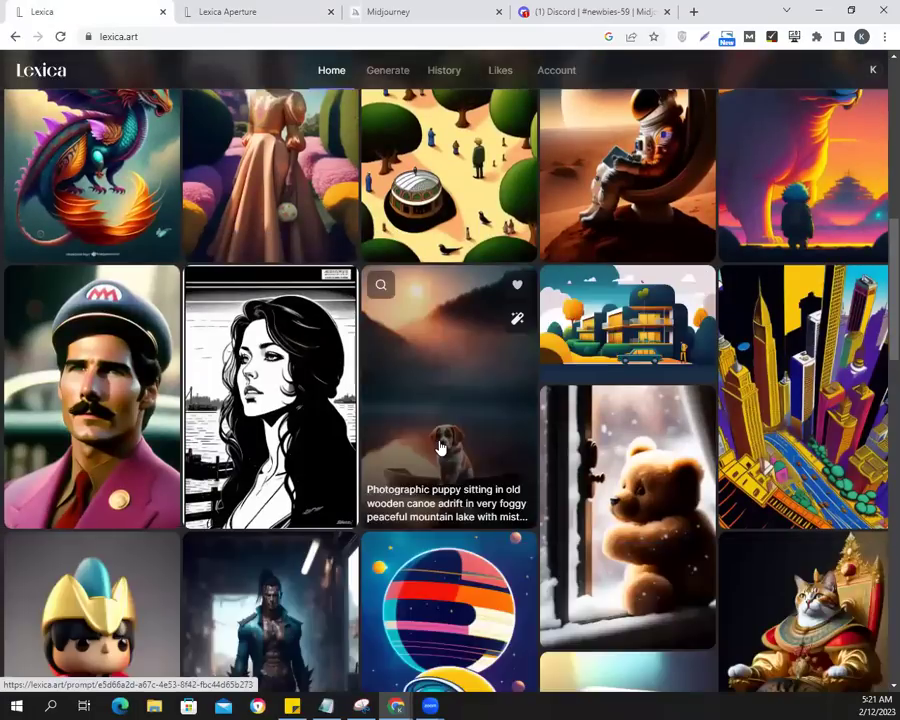
scroll(226, 196, "up", 10)
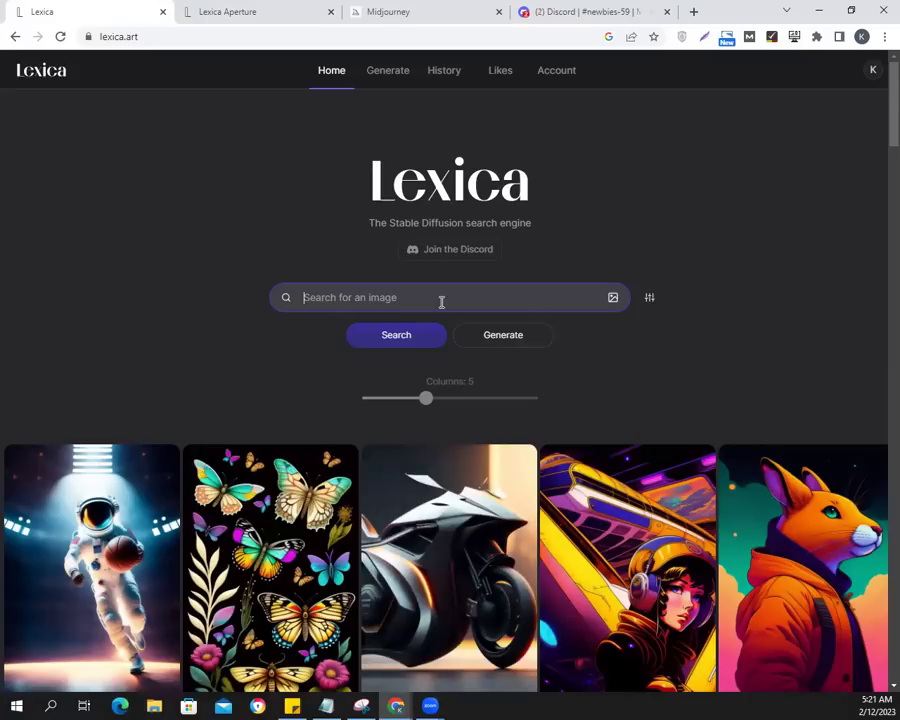
Paste ChatGPT's full prompt as the image description in Lexica Aperture and try to generate images from it
key("ctrl+v")
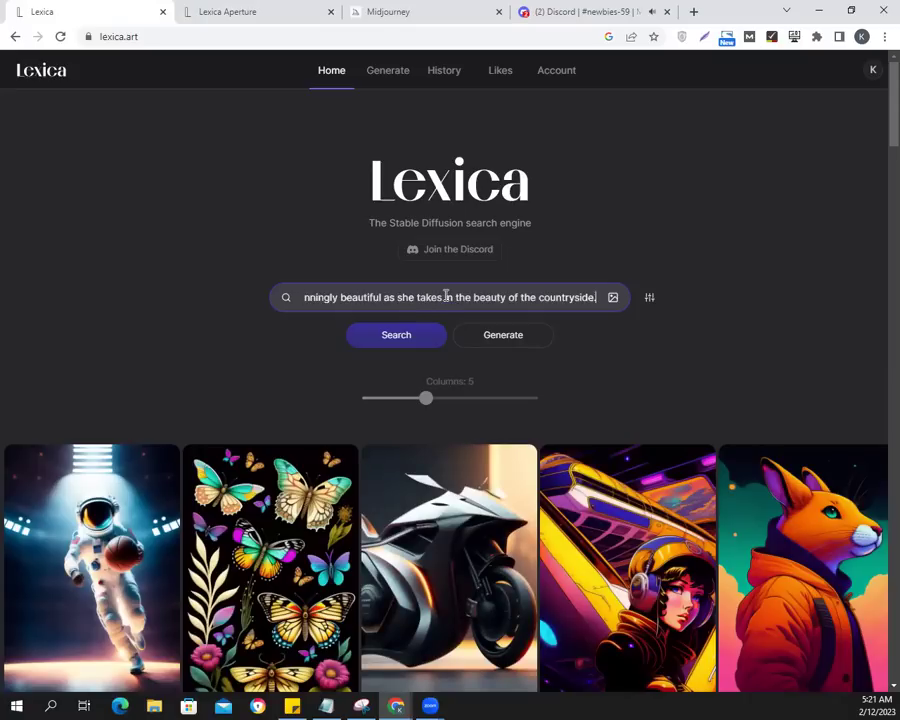
left_click(517, 341)
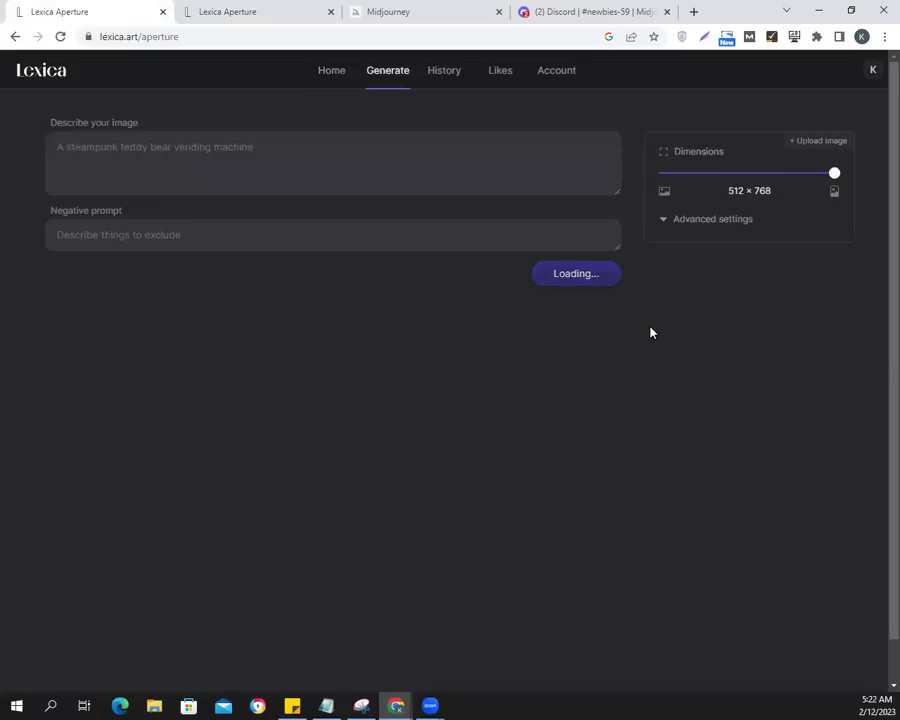
left_click(255, 173)
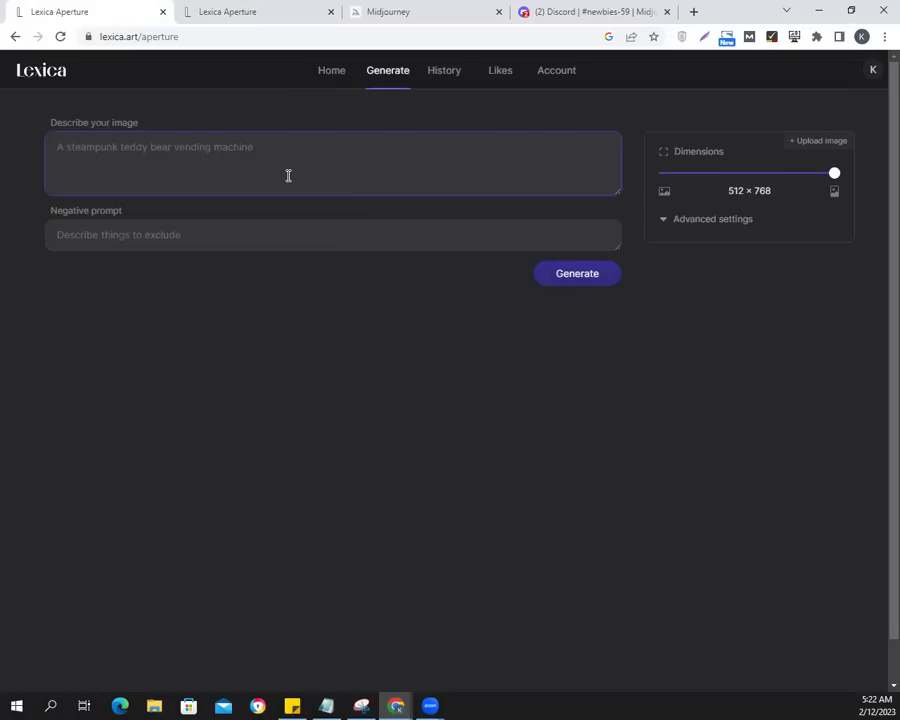
type("image of a young girl with a delicate, yet strong, facial structure, bright blue eyes that sparkle in the sunlight, and long, curly blonde hair styled in loose waves. She is sitting on a wooden bench in a lush, green field surrounded by tall grasses and wildflowers, with a small farm village visible in the background. The girl is wearing a simple, yet elegant, white sundress with a high neckline, short sleeves, a cinched waist, and a skirt that falls to just above her knees. She is also wearing strappy, brown leather sandals. She is holding a bouquet of freshly picked flowers and has a warm smile on her face, casting a warm glow from the sun shining down on her. She looks content, peaceful, and stunningly beautiful as she takes in the beauty of the countryside.")
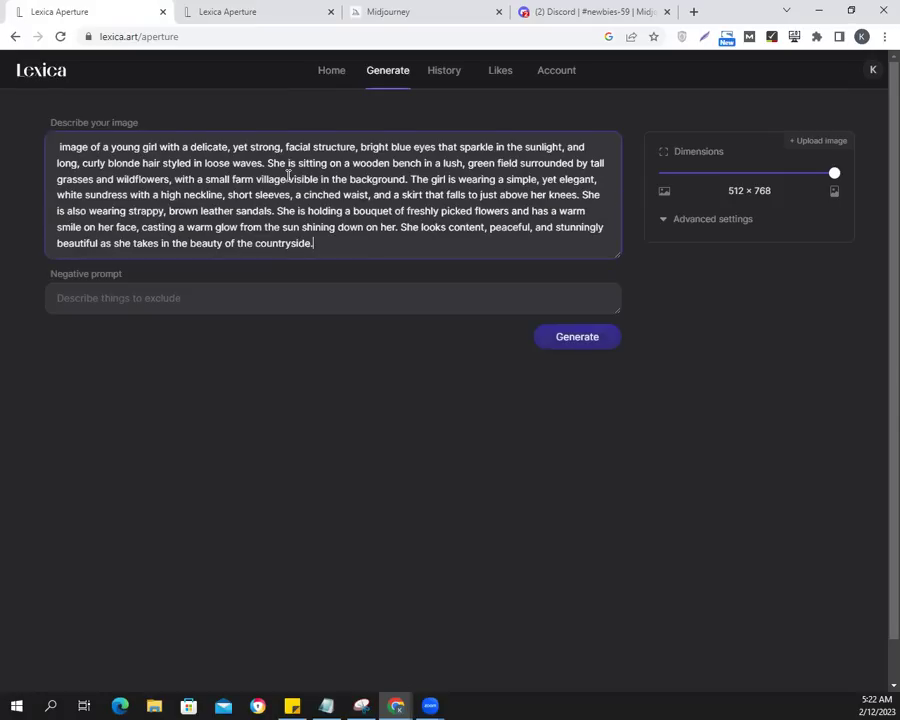
left_click(580, 346)
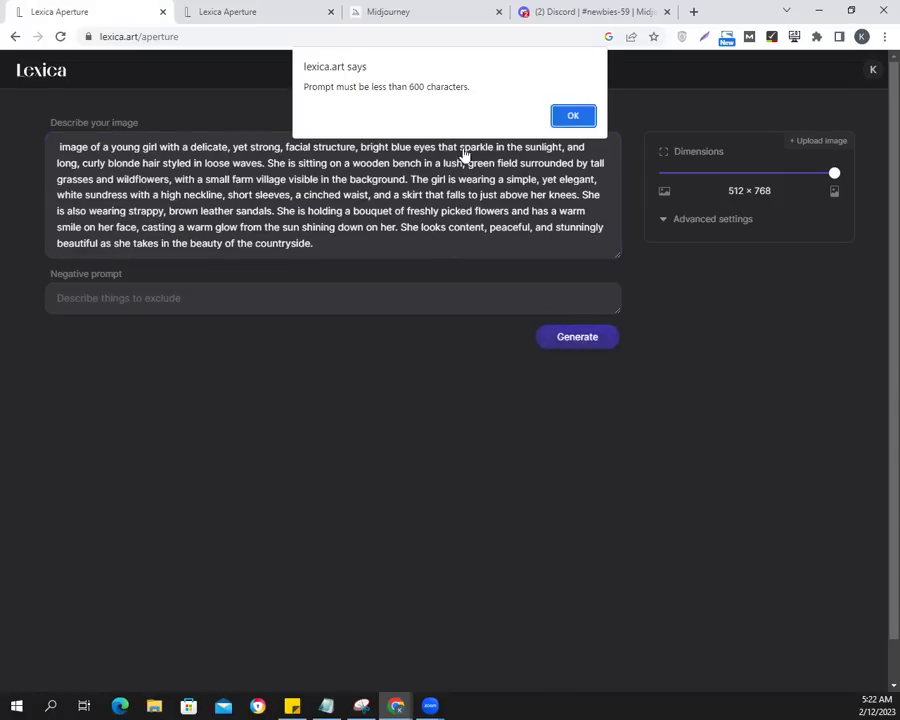
left_click(560, 119)
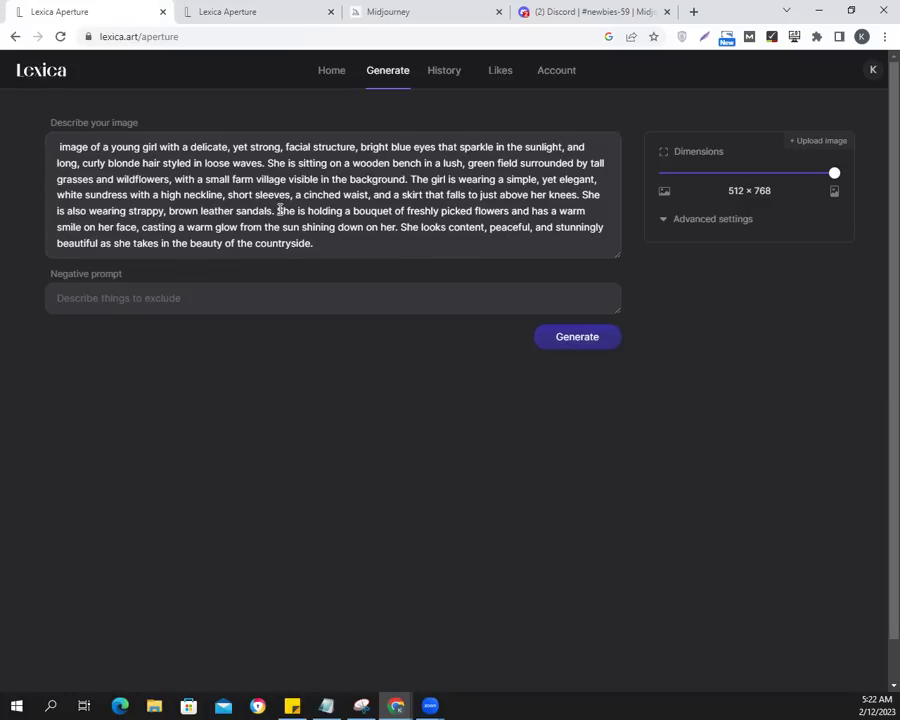
Delete the prompt text from "She is holding a bouquet" through "beauty of the countryside." and generate images from the shortened prompt
left_click_drag(279, 211, 352, 243)
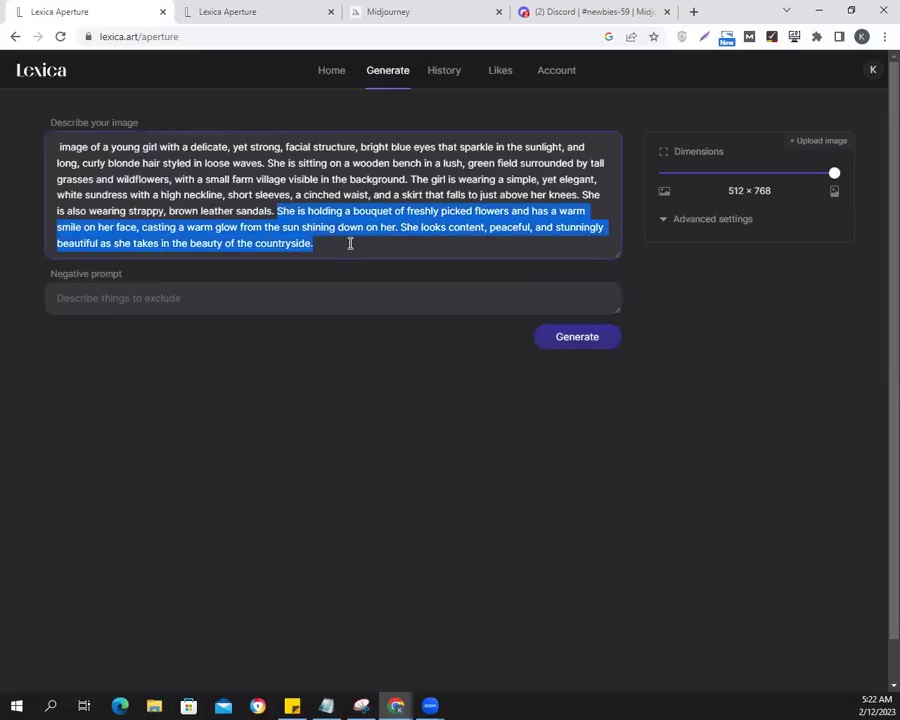
key("BackSpace")
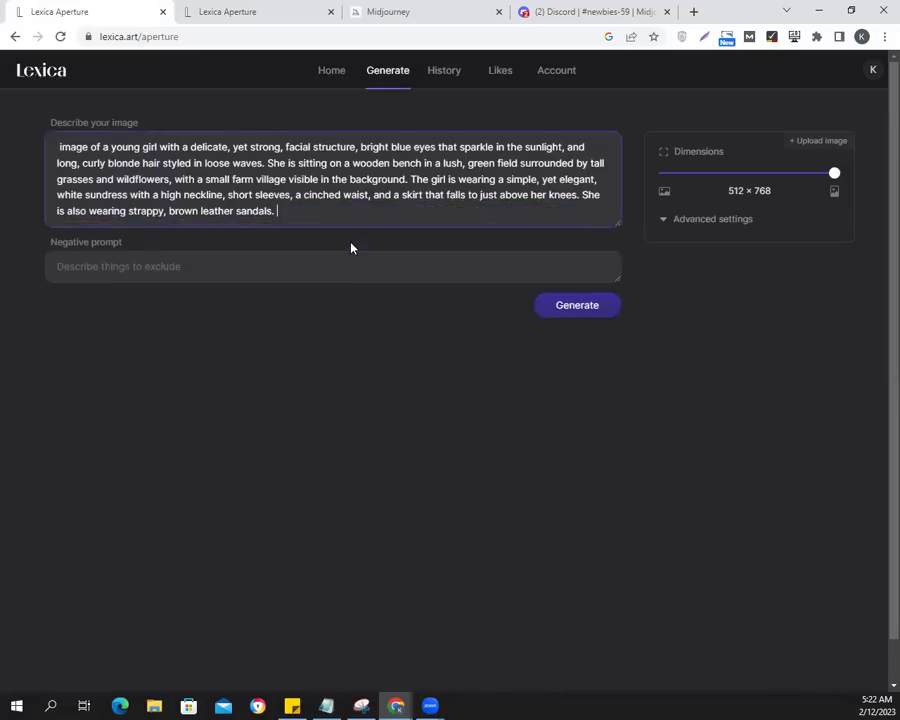
left_click(559, 306)
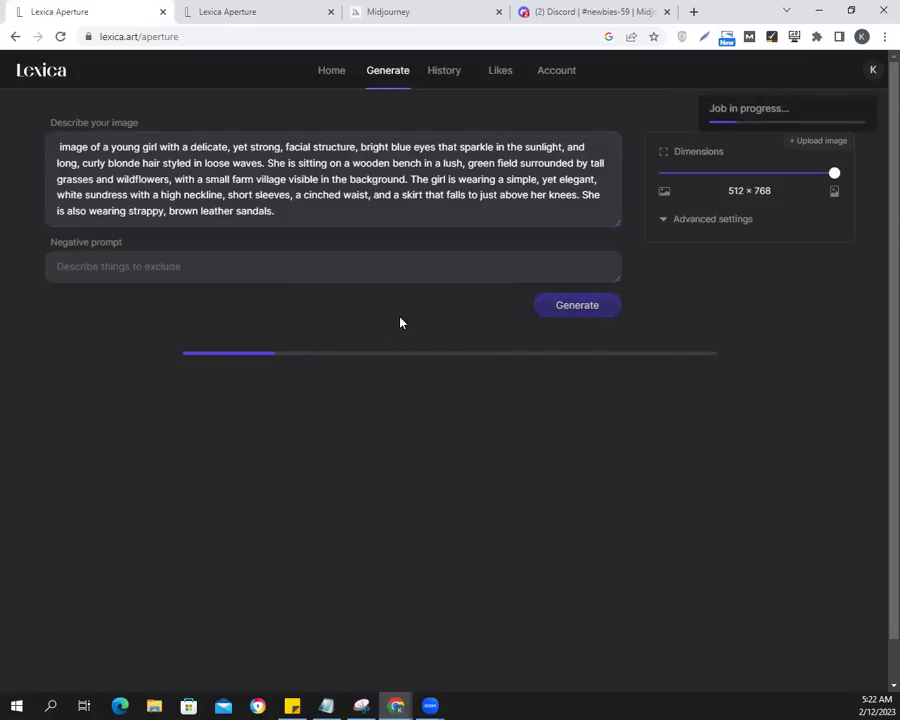
Return to newbies-59 in Discord, find the upscaled image of the girl and view it enlarged
left_click(590, 12)
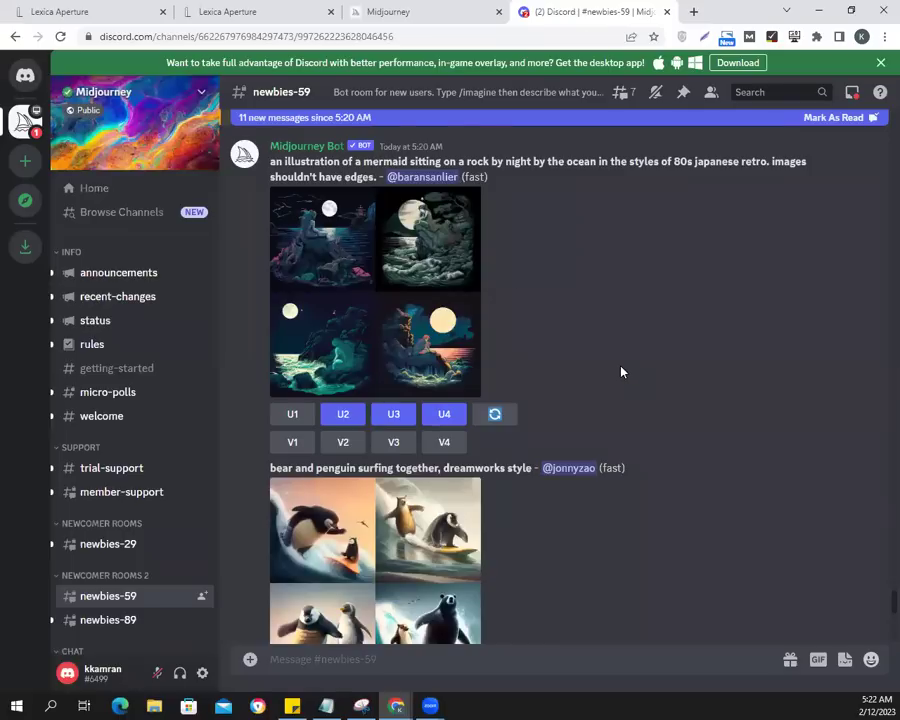
scroll(620, 372, "down", 20)
scroll(618, 371, "down", 10)
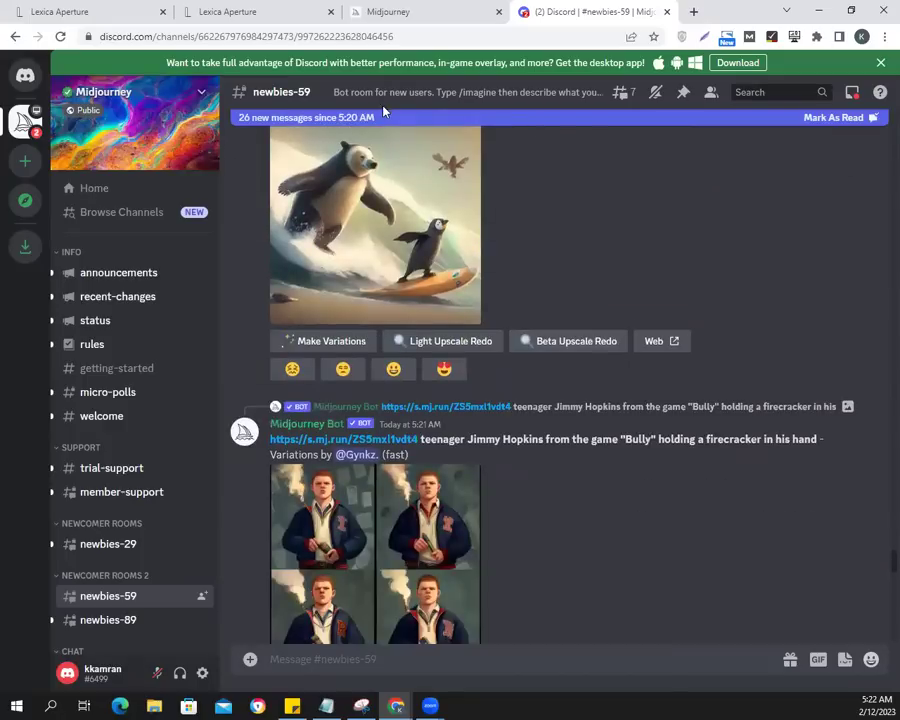
scroll(560, 300, "up", 5)
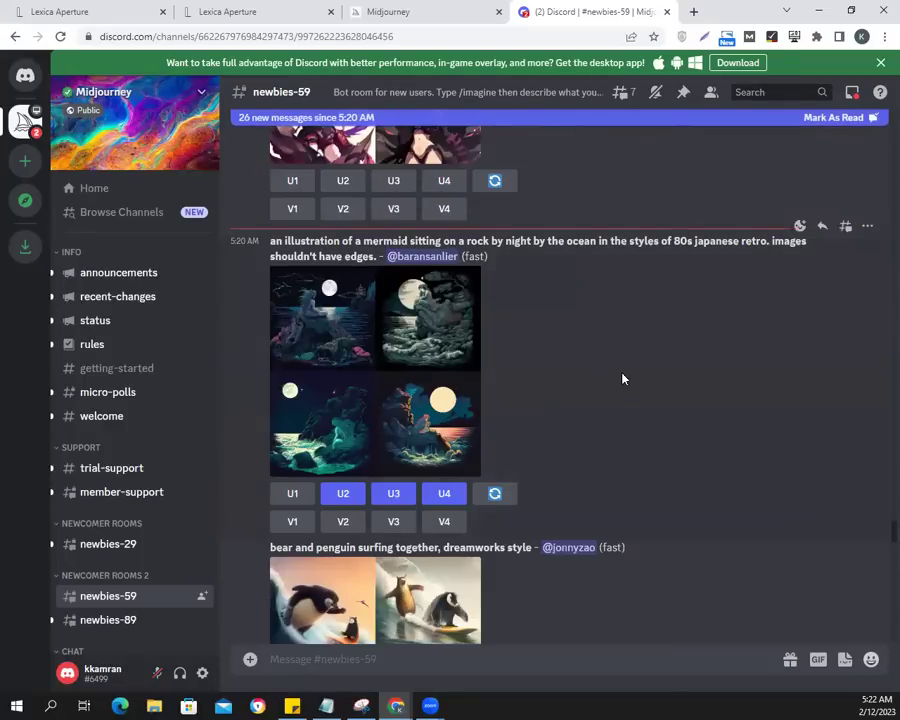
scroll(622, 380, "down", 10)
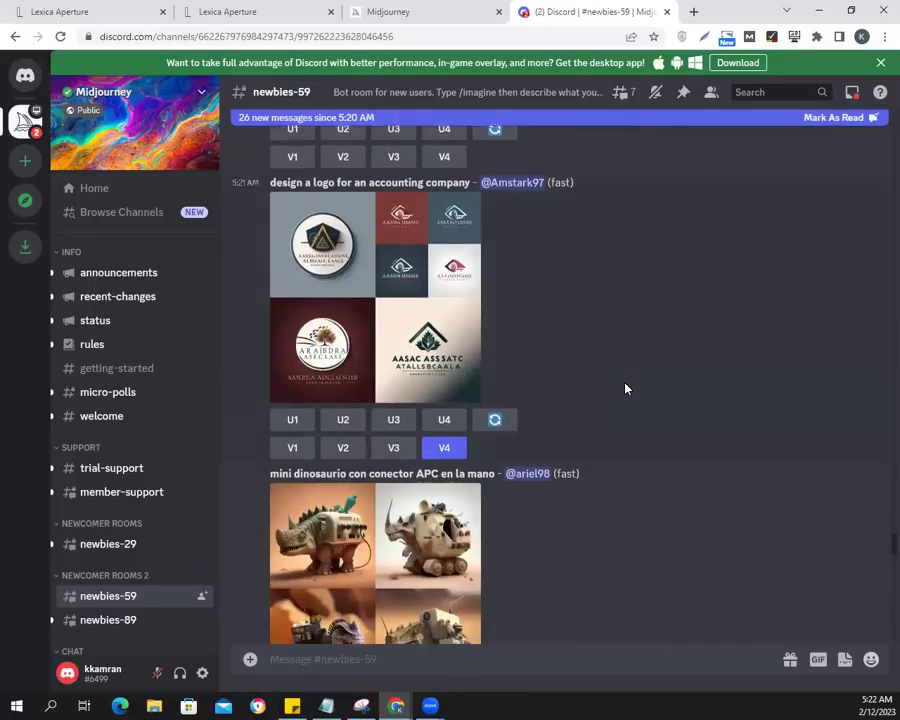
scroll(625, 388, "down", 12)
scroll(625, 388, "down", 10)
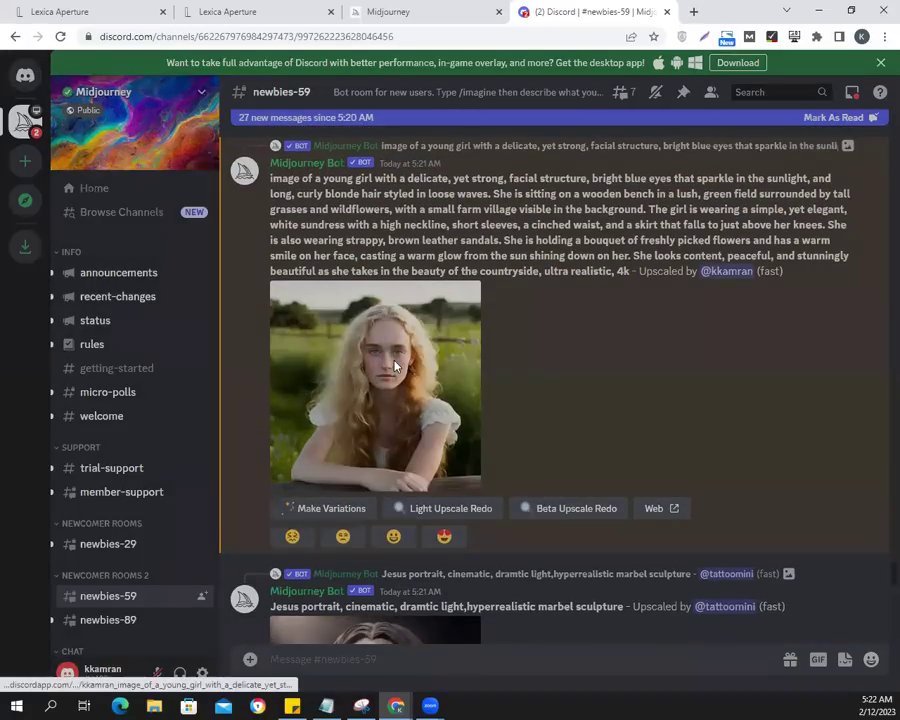
left_click(395, 366)
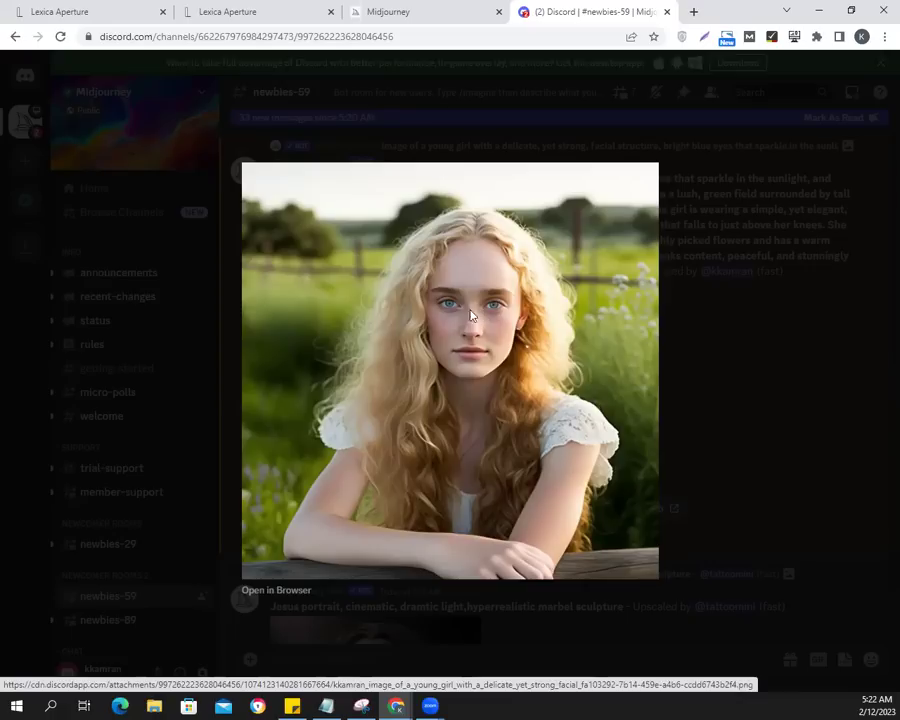
Return to Lexica, replace the prompt text from "The girl is wearing" through "short sleeves," with "She has", and try to generate images again
left_click(80, 8)
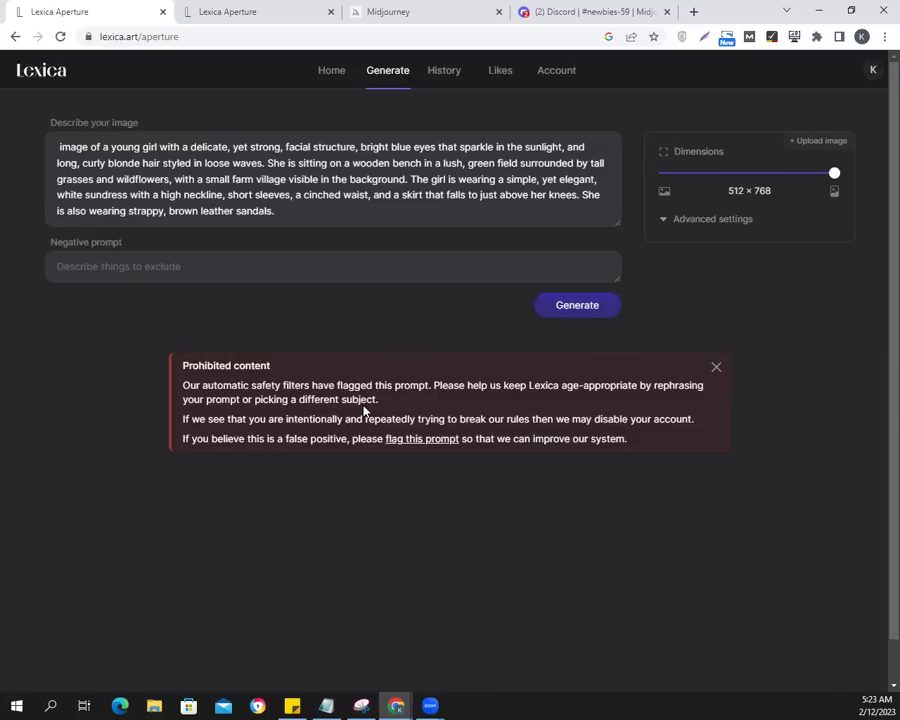
left_click(716, 367)
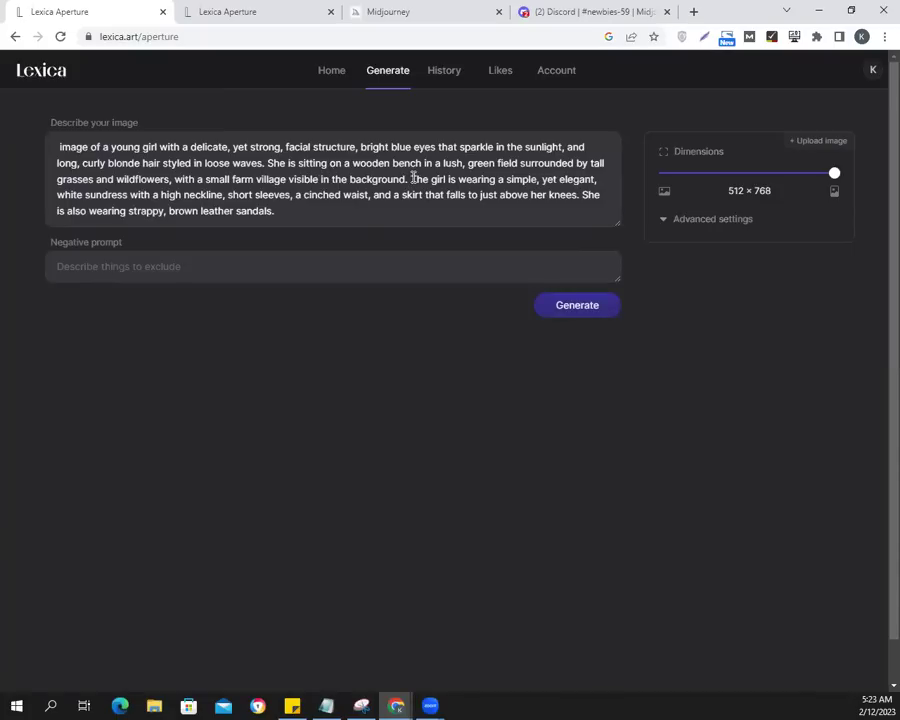
left_click_drag(413, 177, 307, 211)
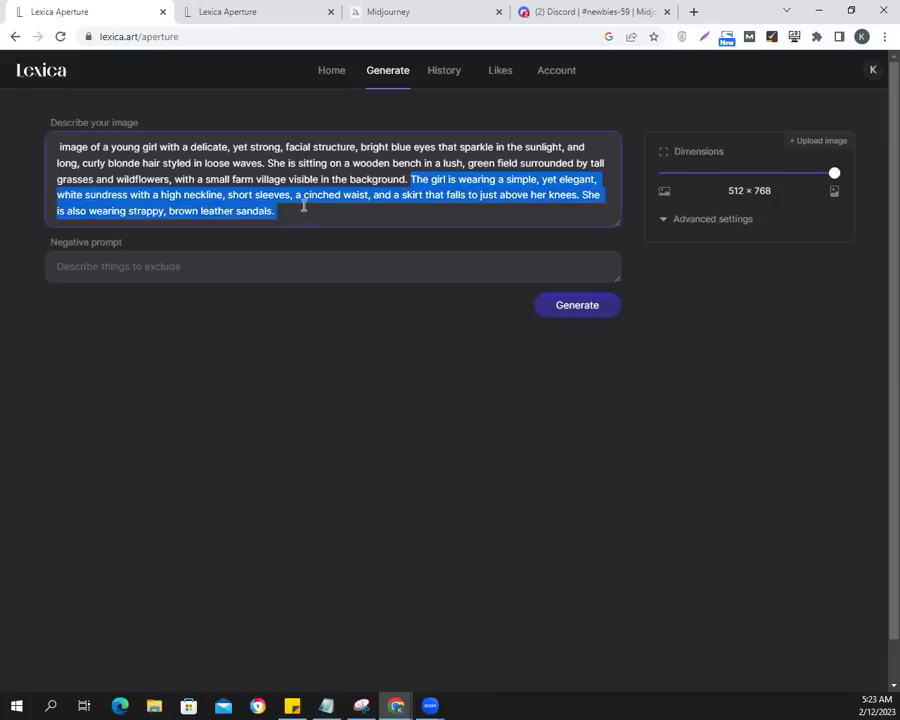
left_click_drag(327, 204, 292, 196)
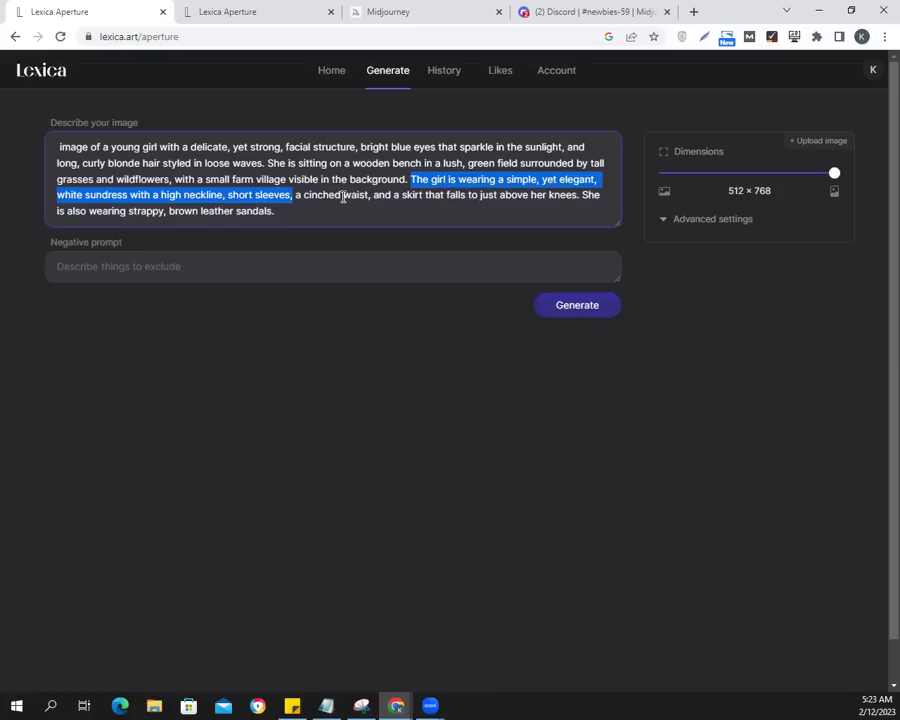
type("She has a cinched")
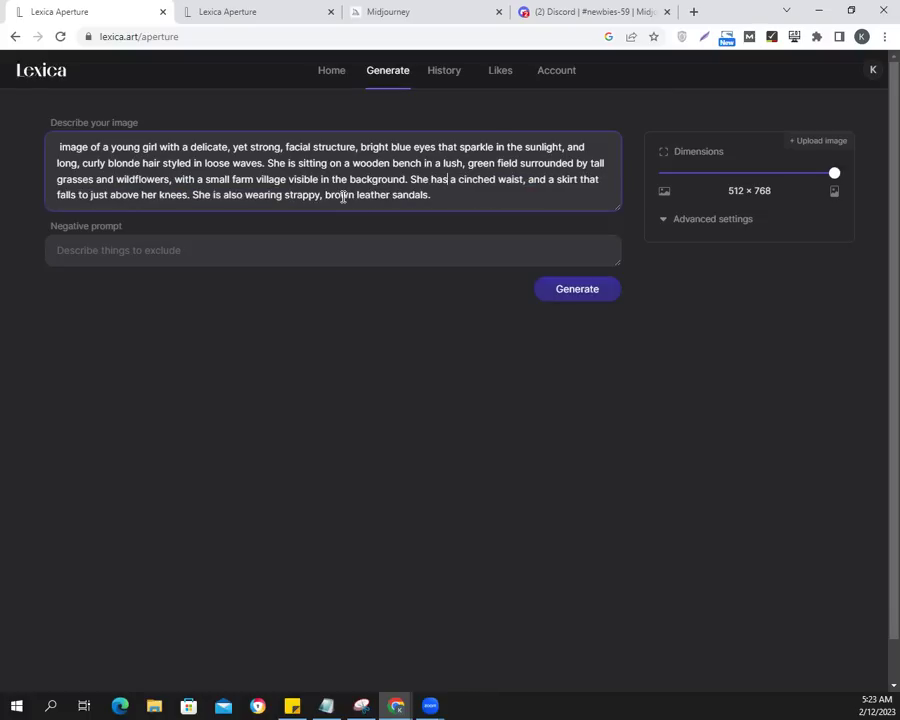
left_click(578, 297)
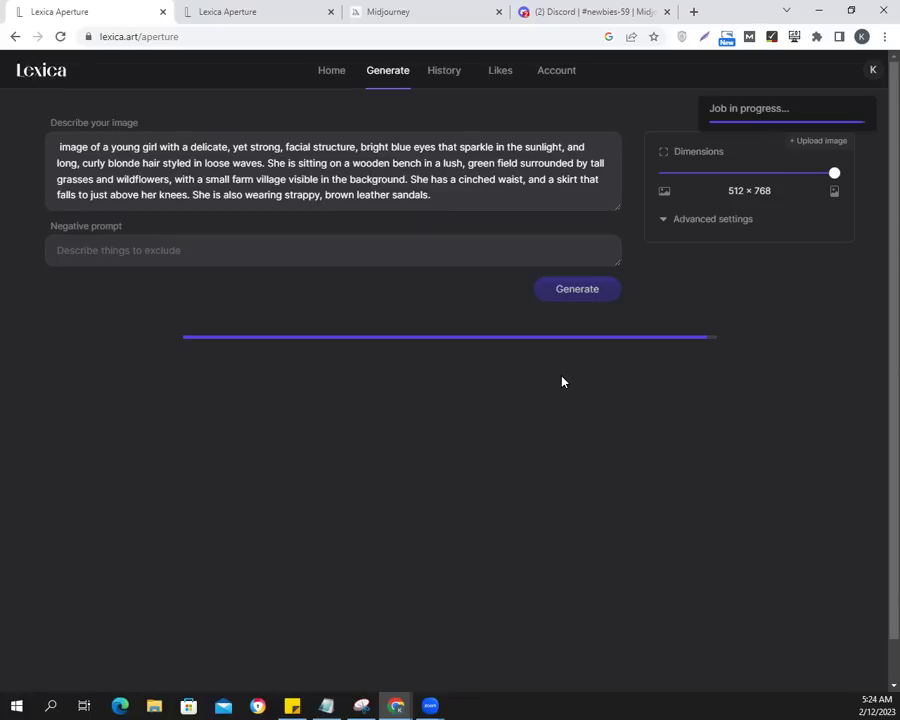
Switch to Discord, close the enlarged image and open the upscaled girl image's job page on the Midjourney website
left_click(554, 9)
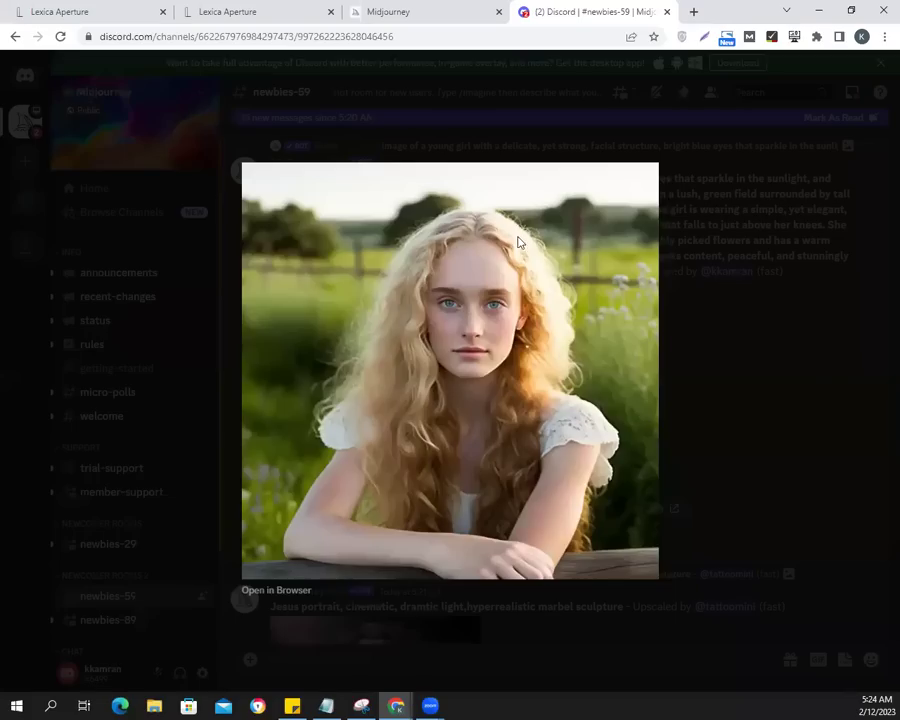
left_click(707, 378)
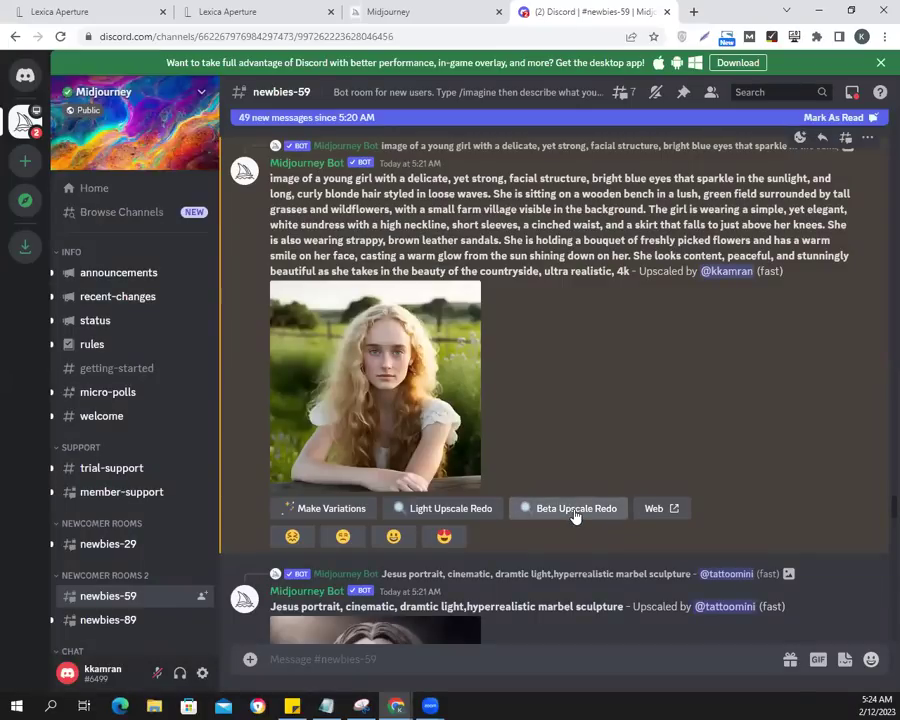
left_click(655, 507)
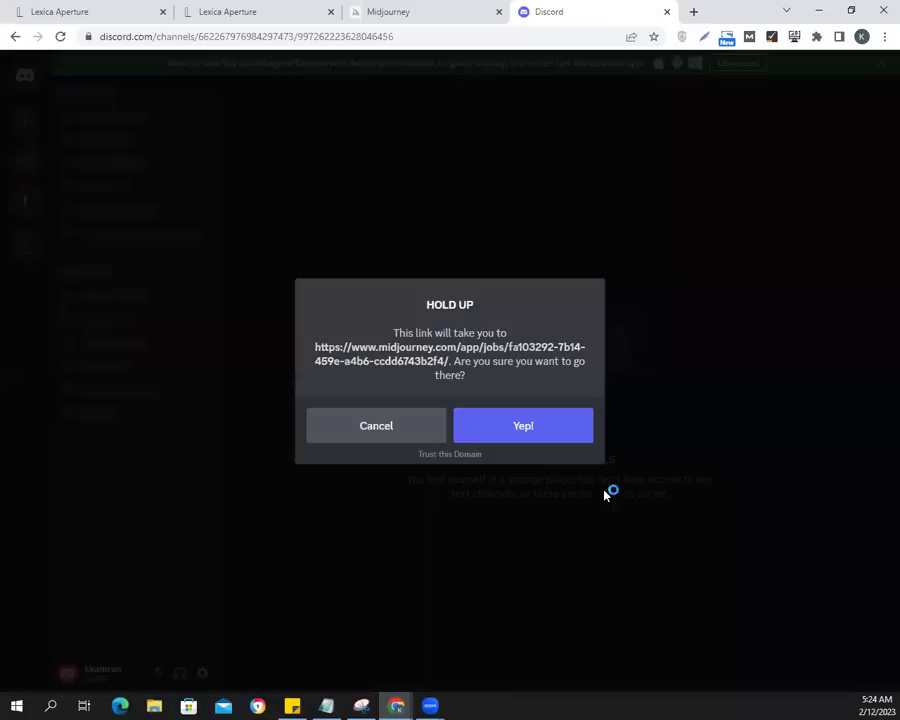
left_click(516, 434)
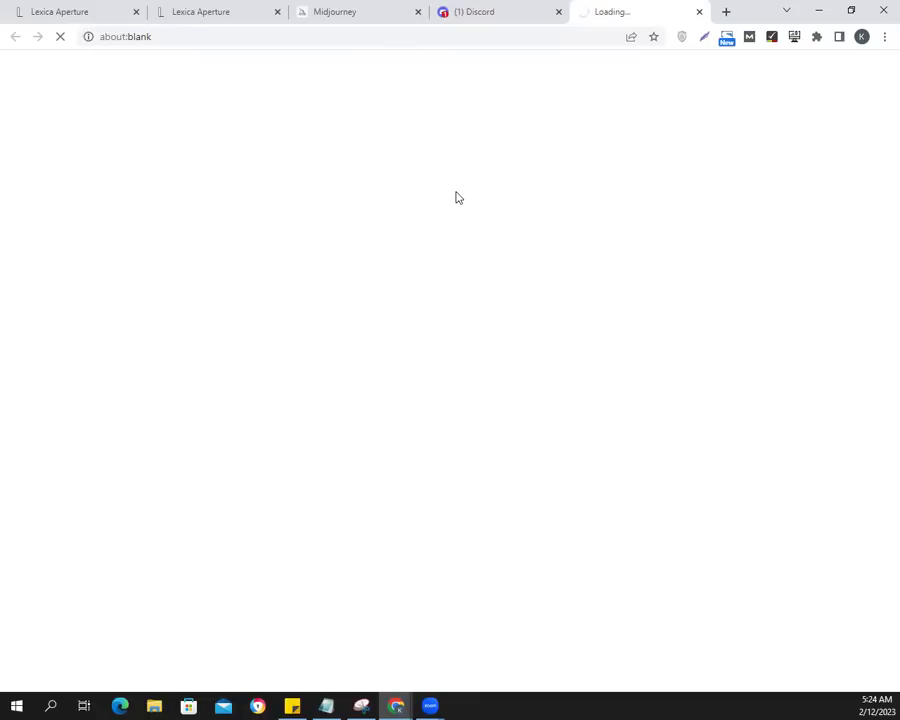
Return to Lexica, delete the prompt text from "She has a cinched waist" through "brown leather sandals." and generate images from the remaining prompt
left_click(350, 8)
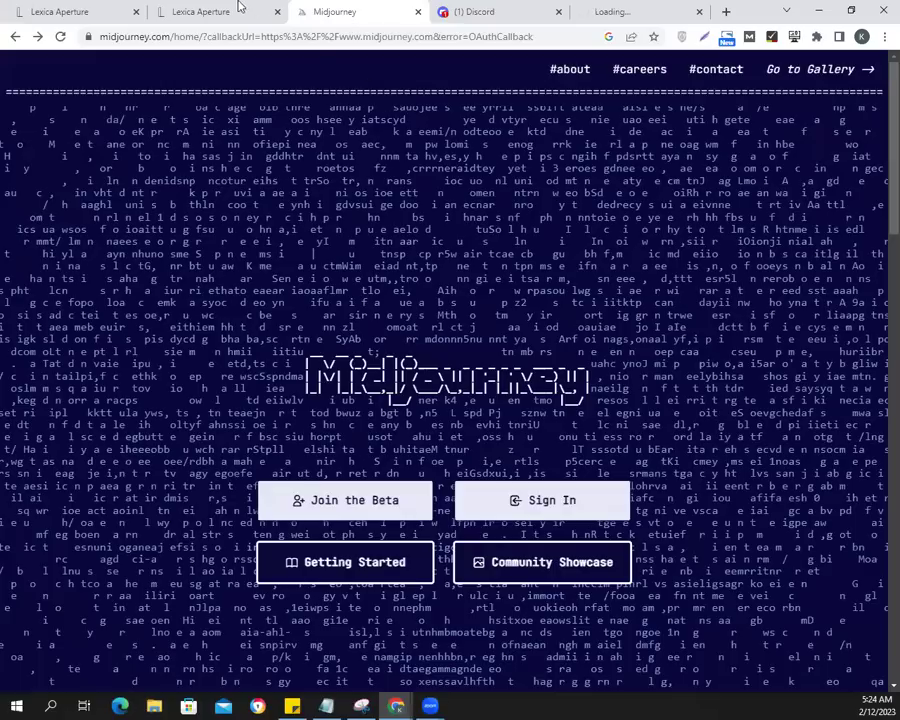
left_click(94, 11)
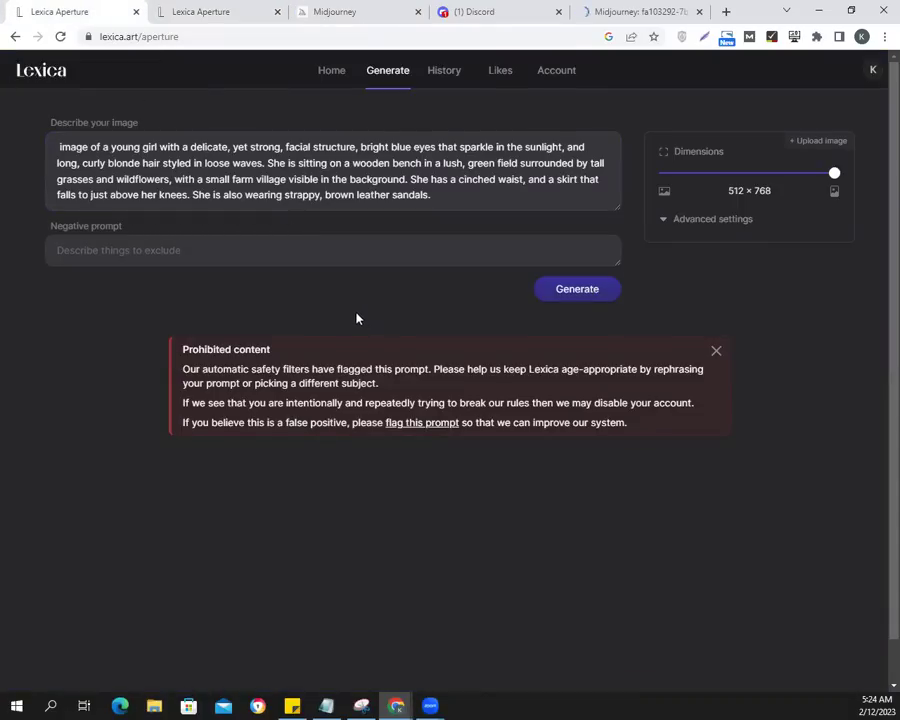
left_click(412, 179)
left_click_drag(412, 179, 454, 201)
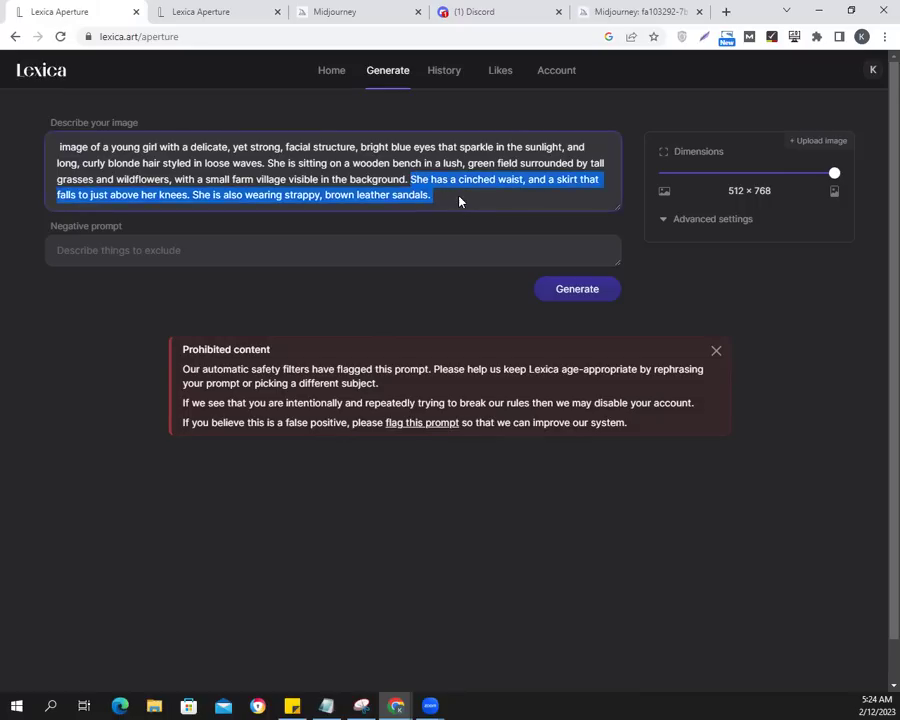
key("BackSpace")
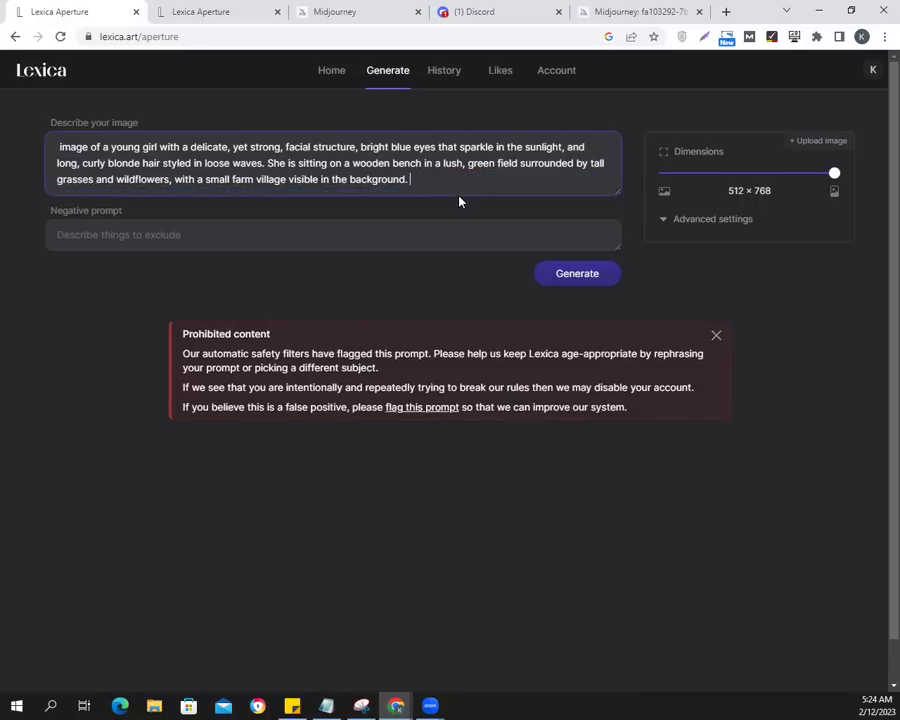
left_click(568, 284)
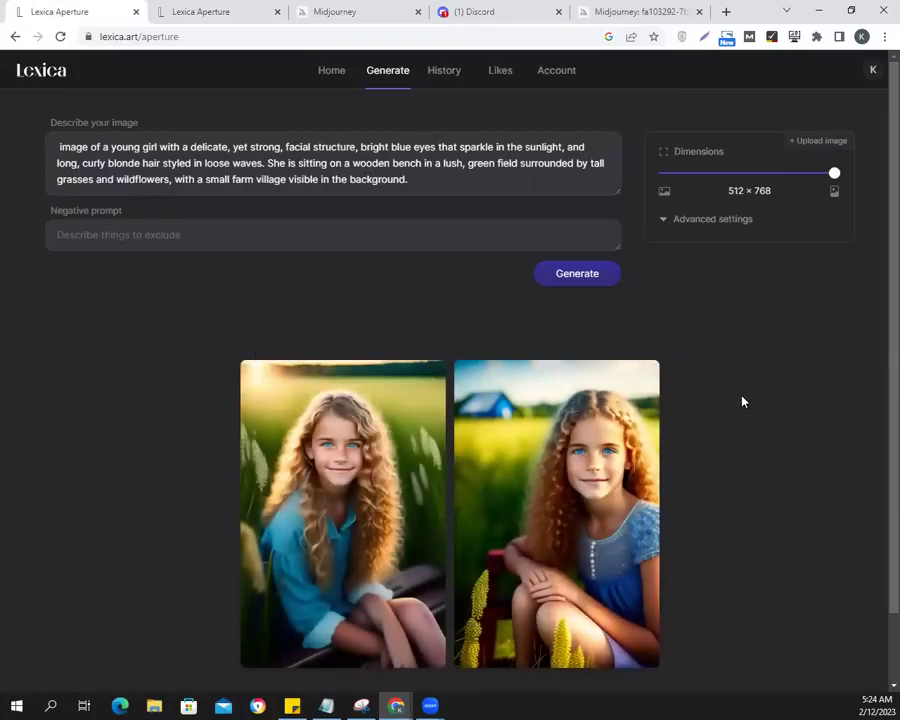
View the generated Lexica image of the girl in the blue shirt enlarged and compare it with the upscaled image on the Midjourney website
scroll(741, 401, "down", 1)
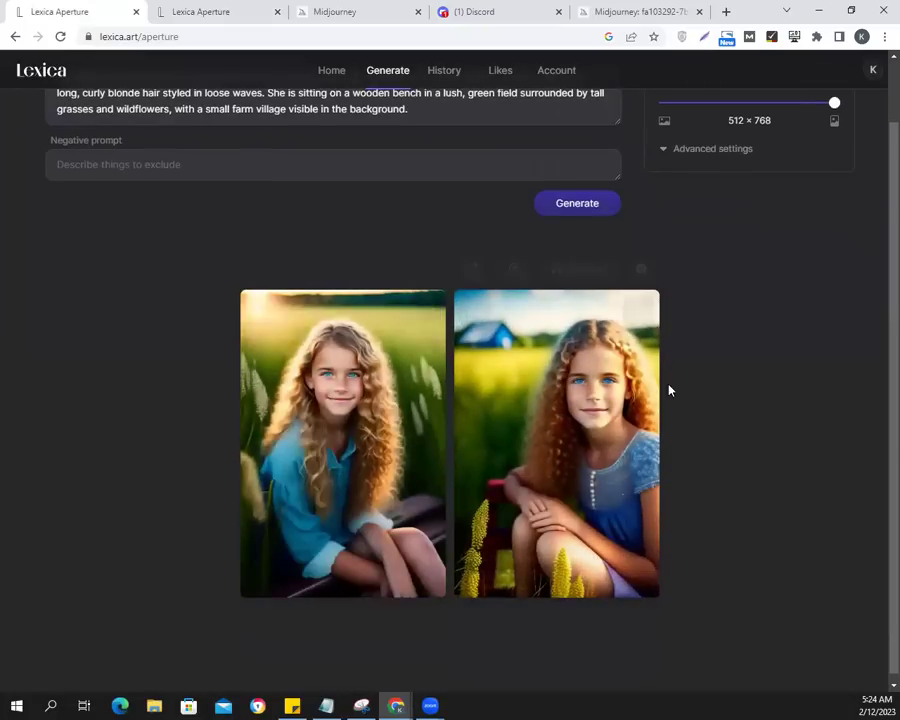
left_click(378, 398)
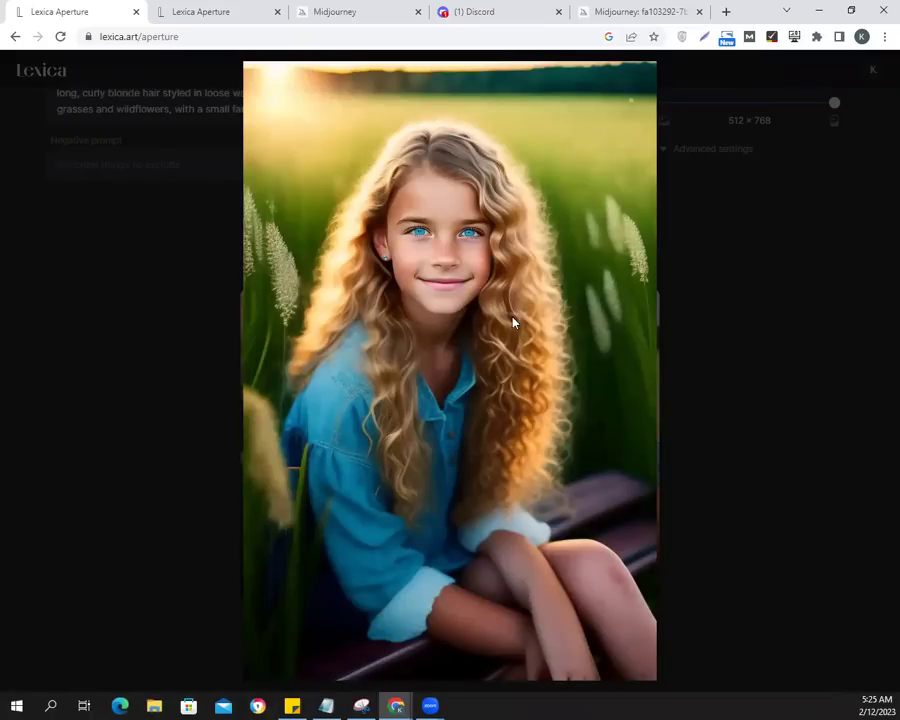
left_click(612, 10)
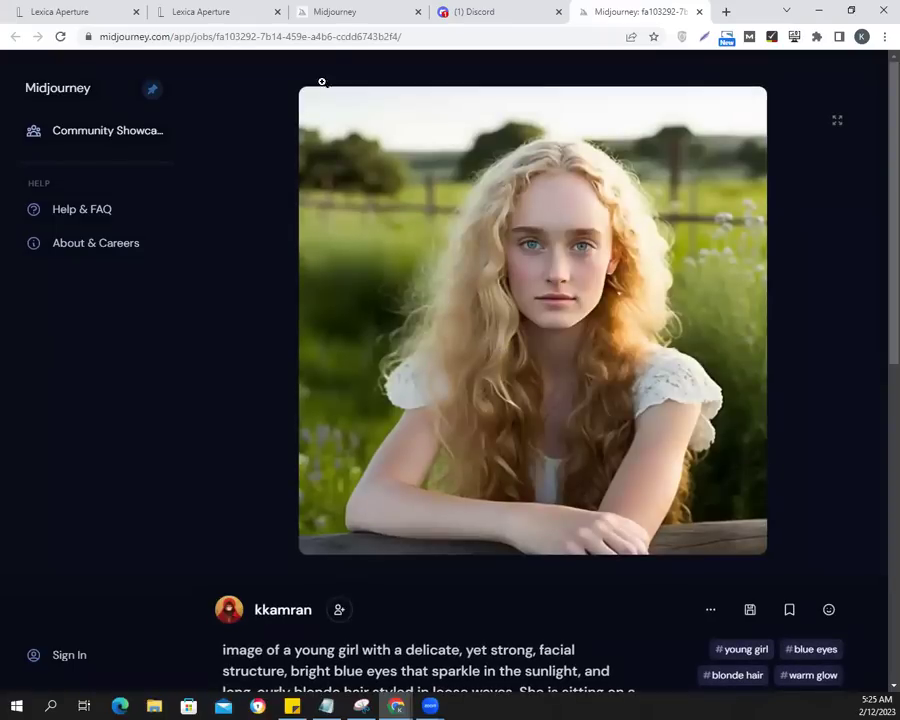
left_click(220, 9)
left_click(88, 9)
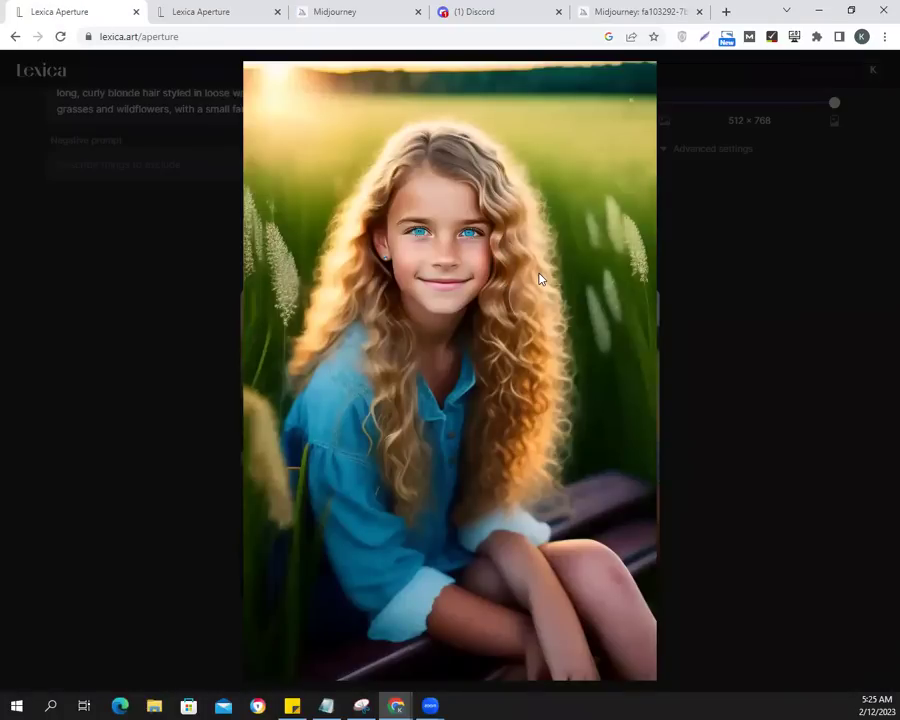
left_click(617, 11)
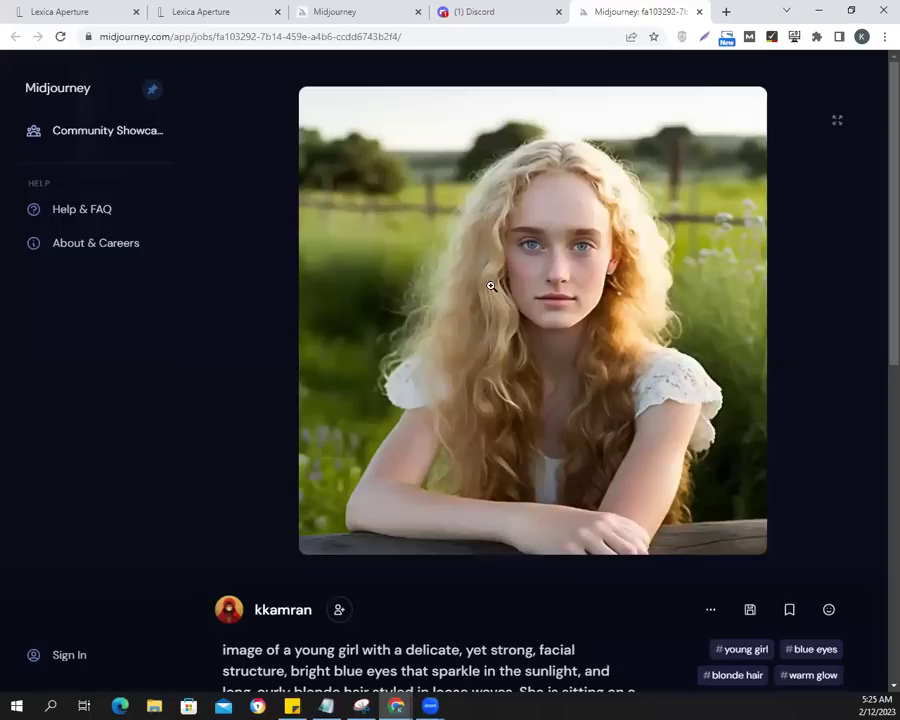